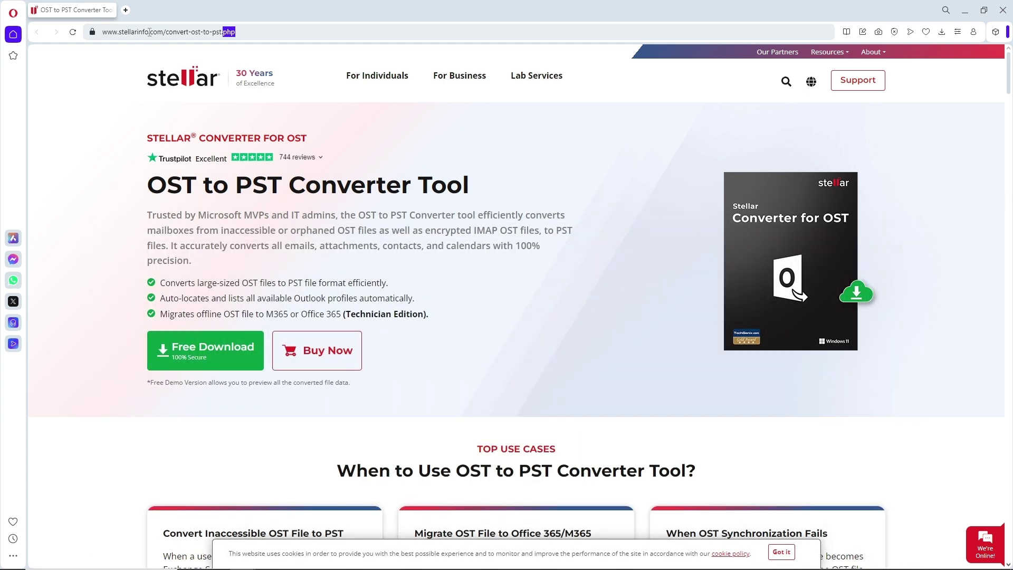
drag(119, 31, 236, 36)
click(236, 36)
click(109, 148)
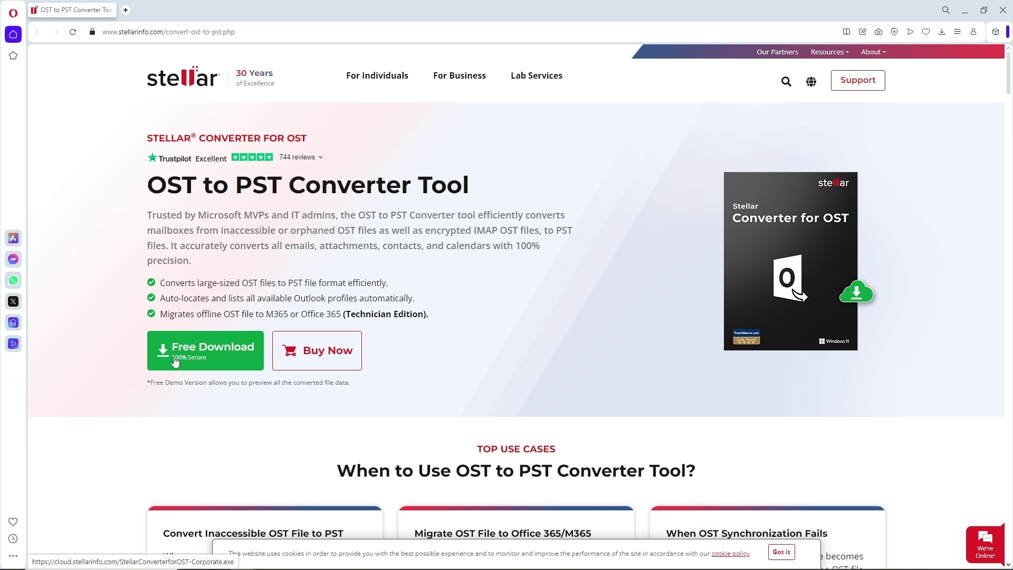
Download the free StellarConverterforOST-Corporate installer to the Desktop and show it in its folder
click(188, 354)
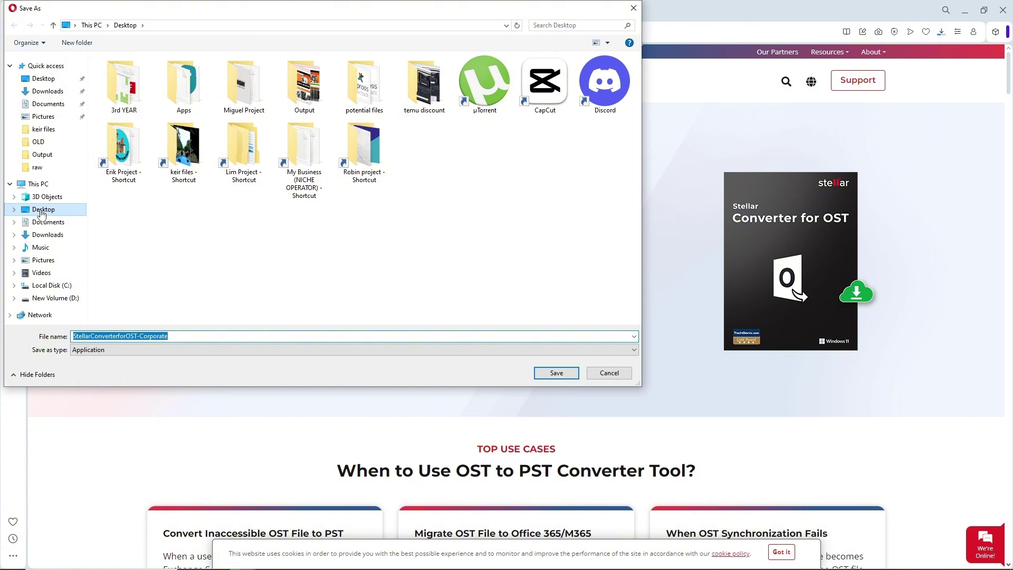
click(553, 375)
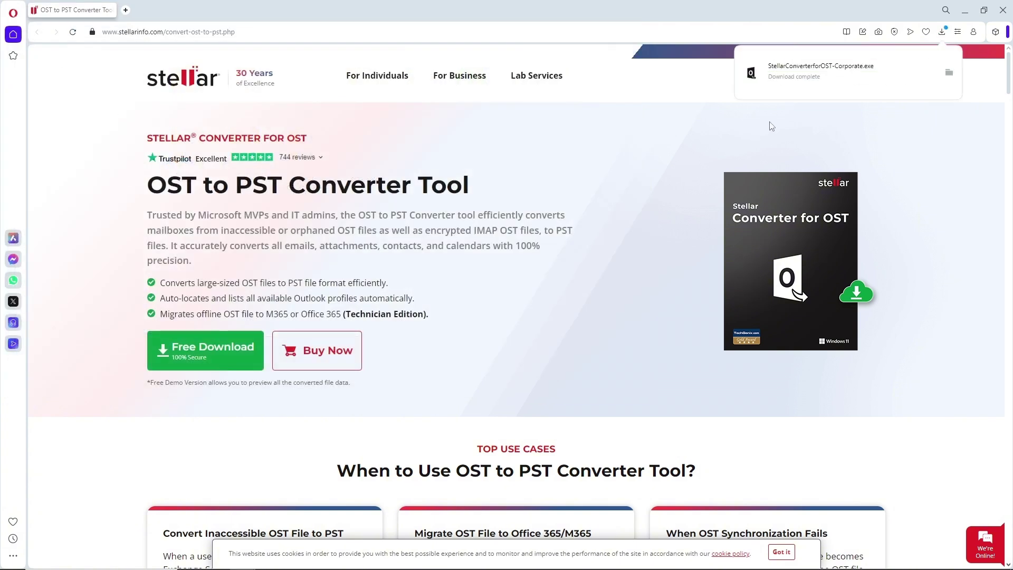
click(949, 76)
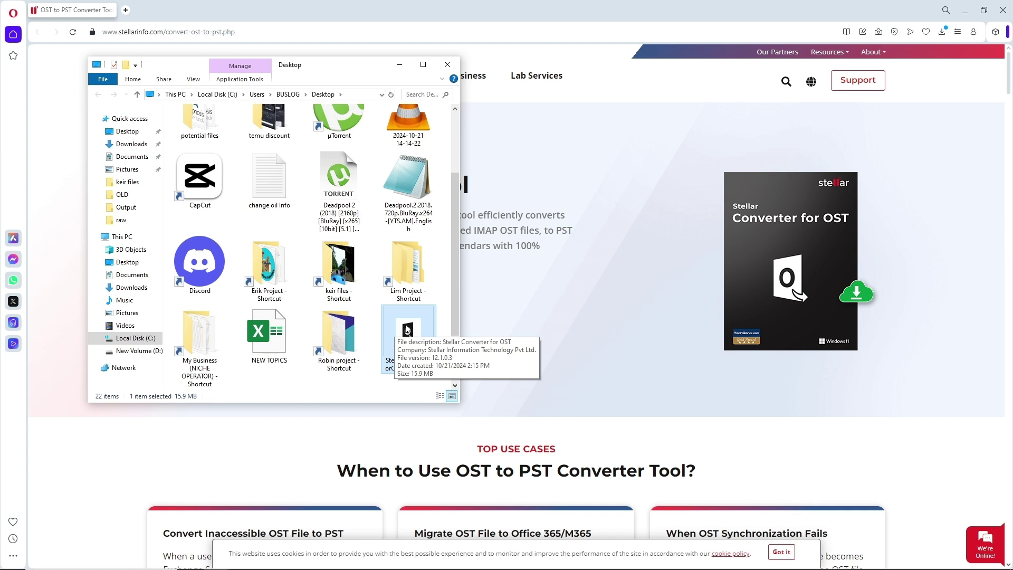
Launch the downloaded StellarConverterforOST-Corporate installer and choose English as the setup language
double_click(406, 330)
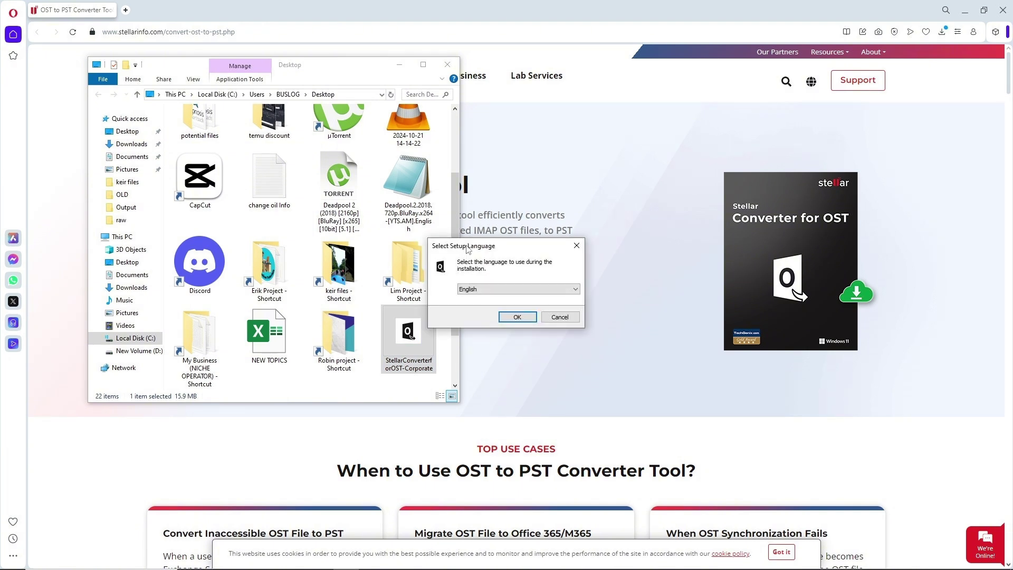
drag(467, 249, 516, 232)
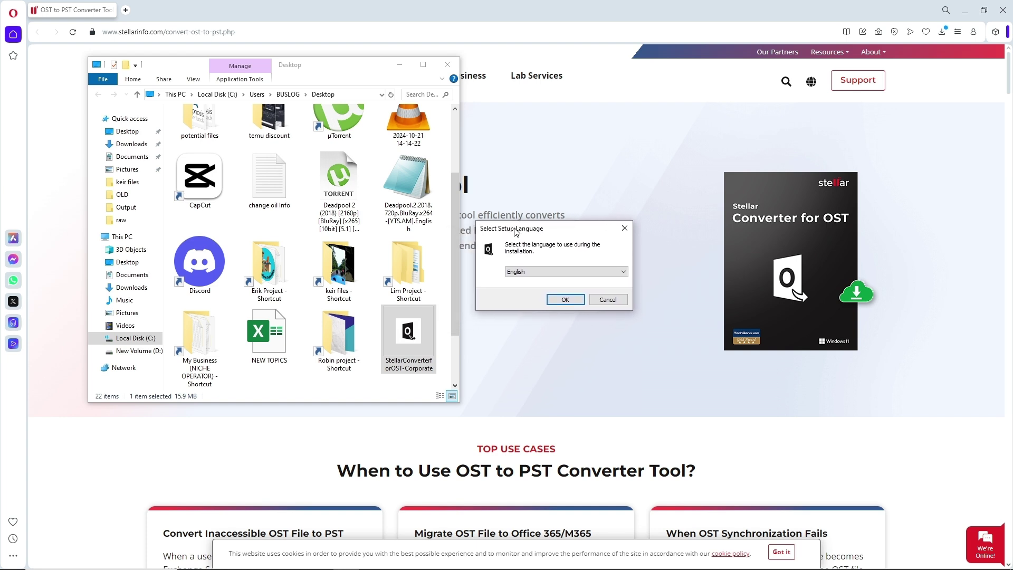
click(525, 272)
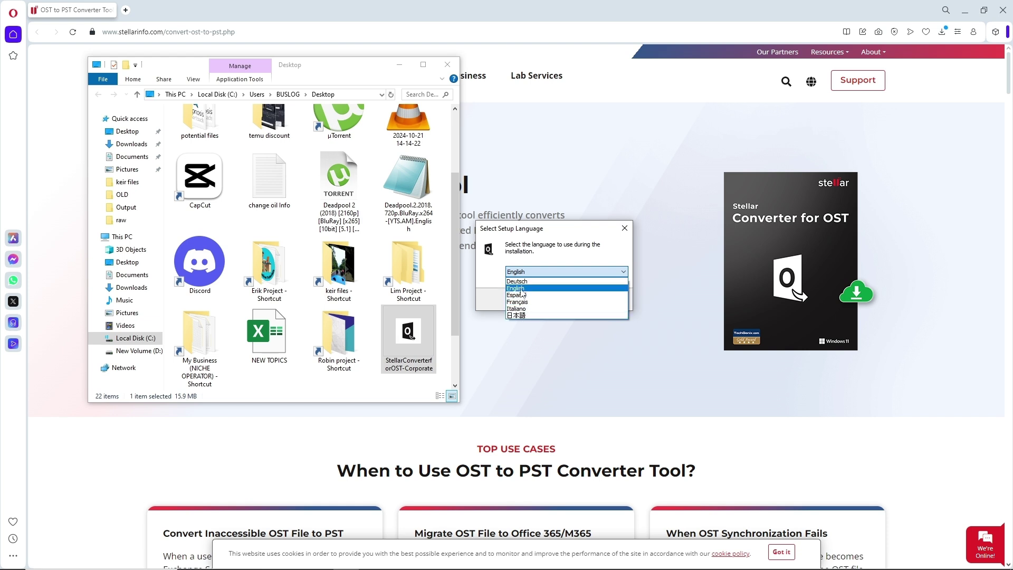
click(522, 289)
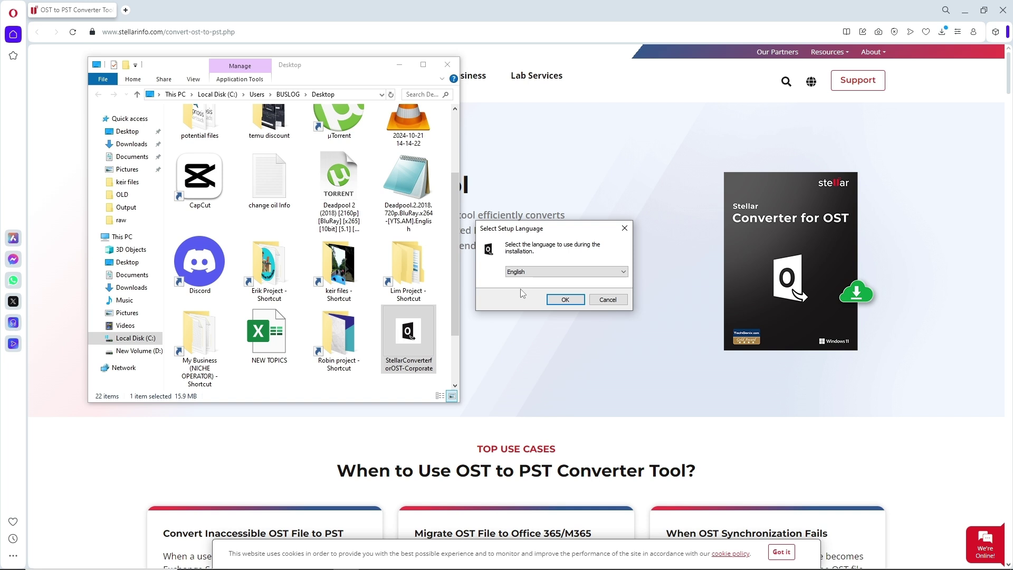
click(561, 301)
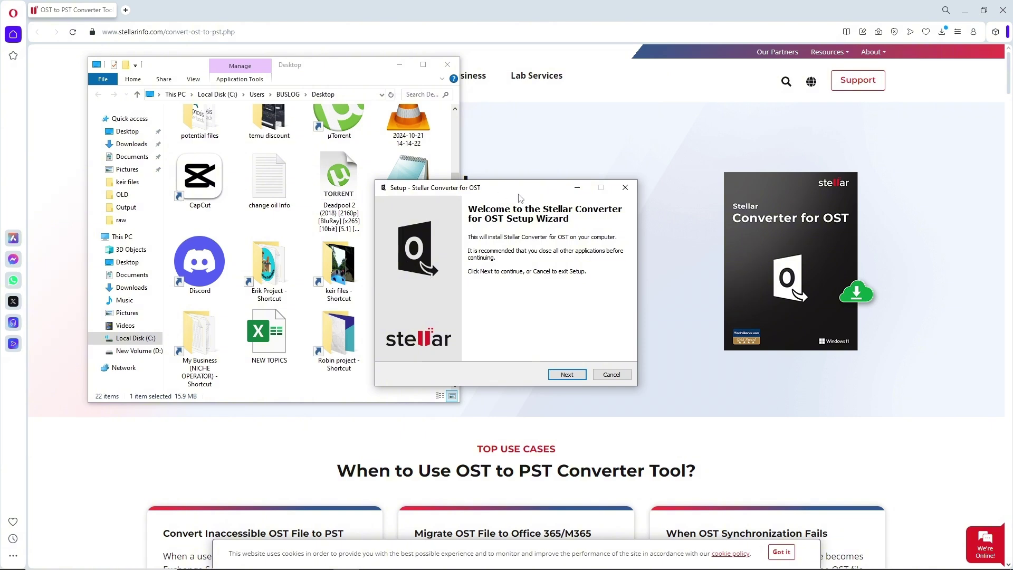
Proceed past the setup welcome page, review the license agreement and continue with it accepted
click(565, 375)
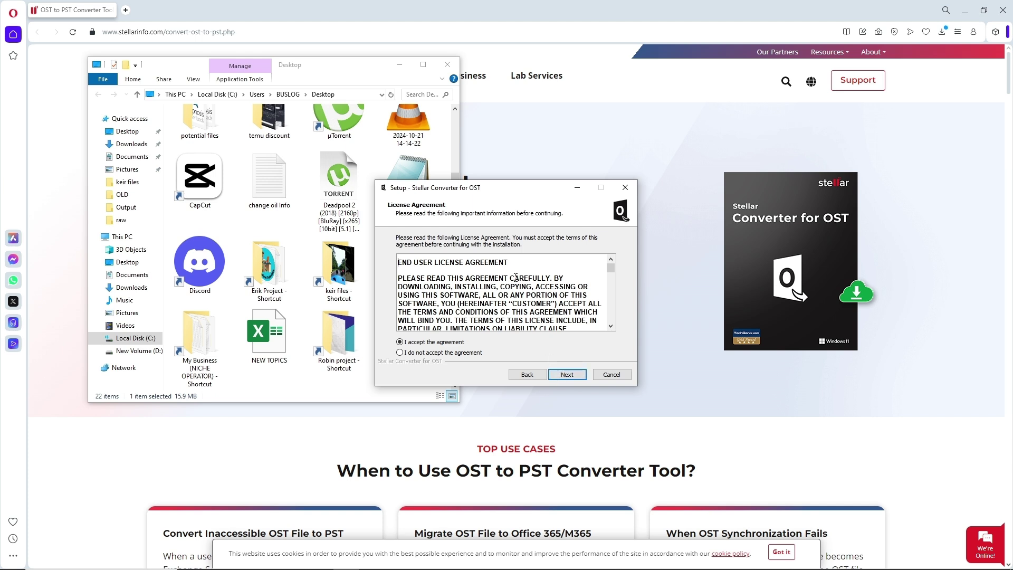
scroll(516, 276, down, 5)
scroll(516, 278, down, 3)
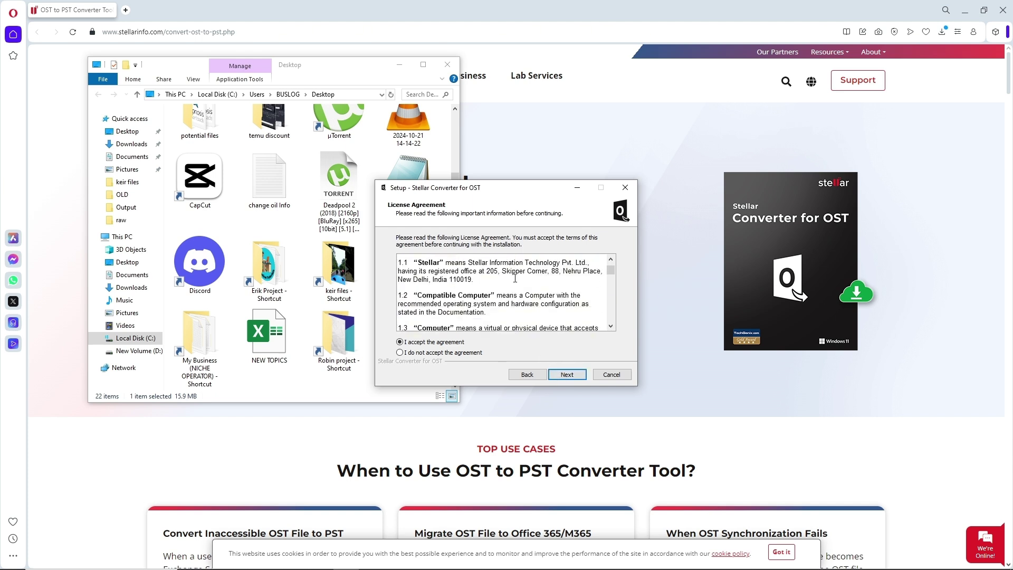
scroll(515, 278, down, 3)
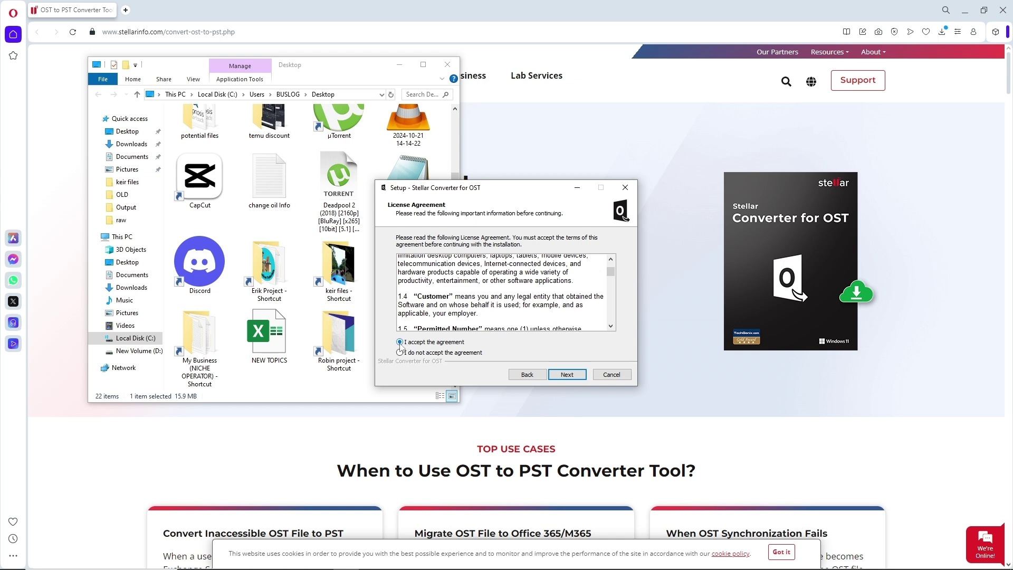
click(567, 375)
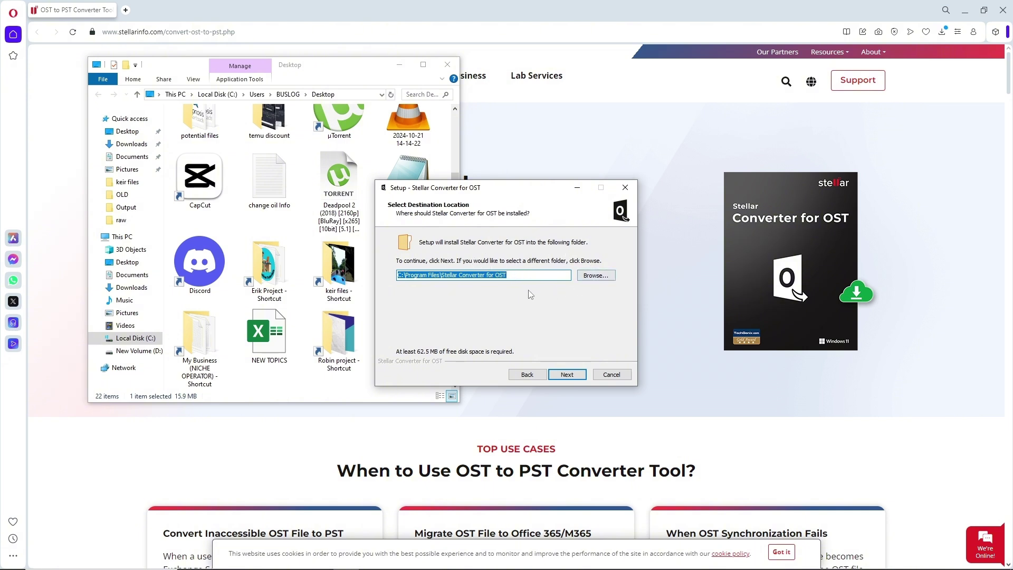
Keep C:\Program Files\Stellar Converter for OST as the install location and Stellar Converter for OST as the Start Menu folder
click(596, 278)
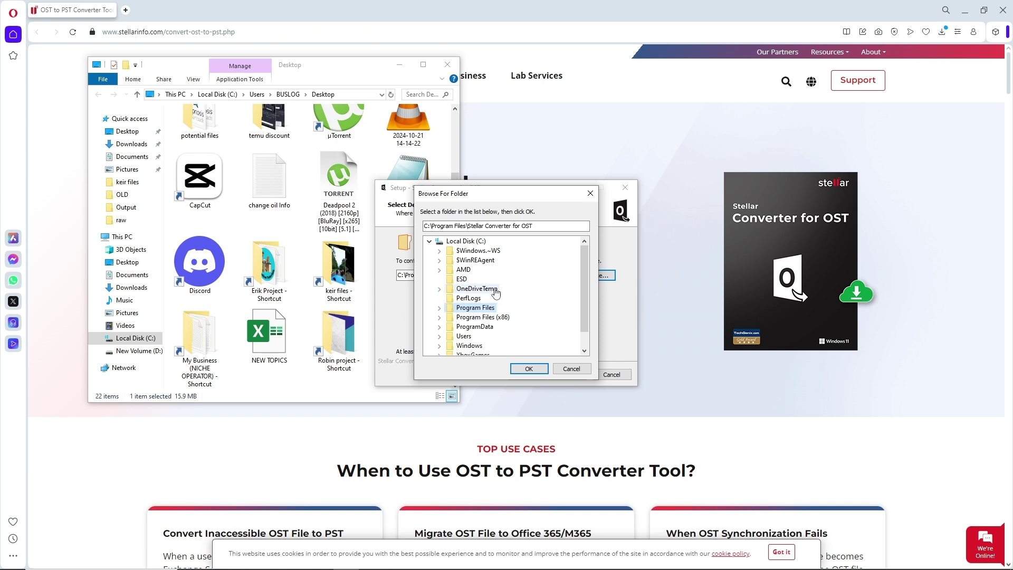
click(571, 368)
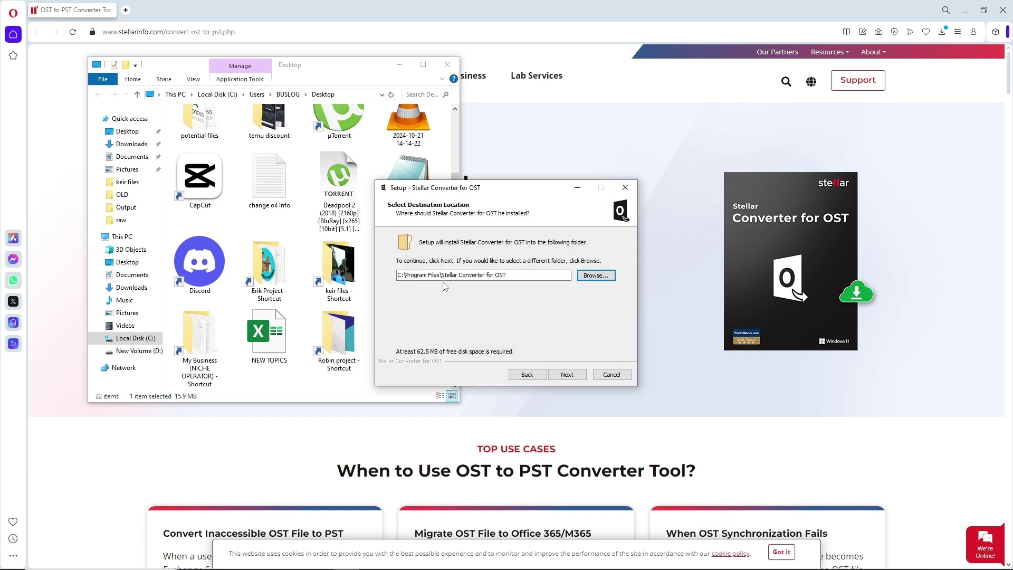
click(539, 276)
click(567, 376)
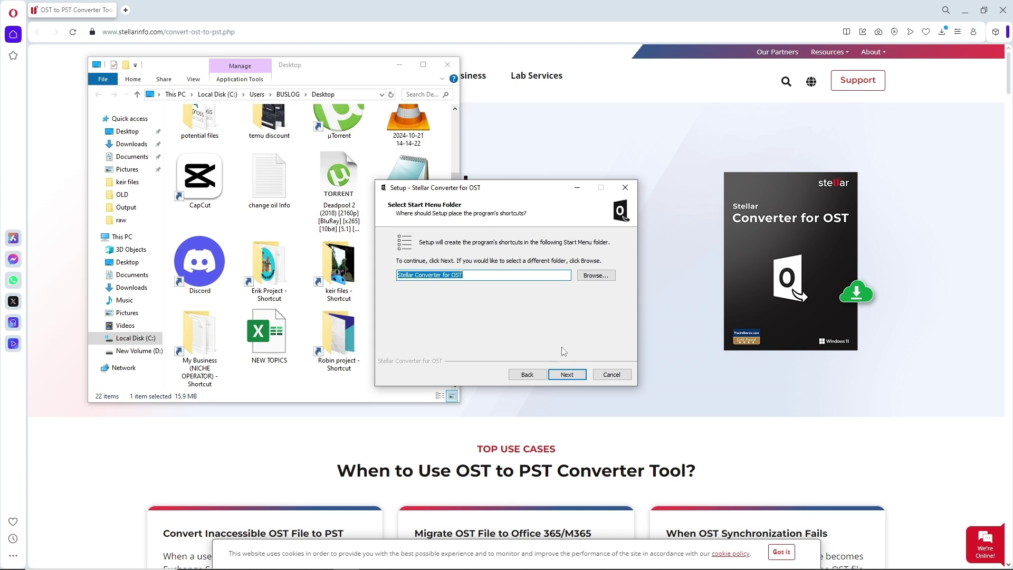
click(569, 375)
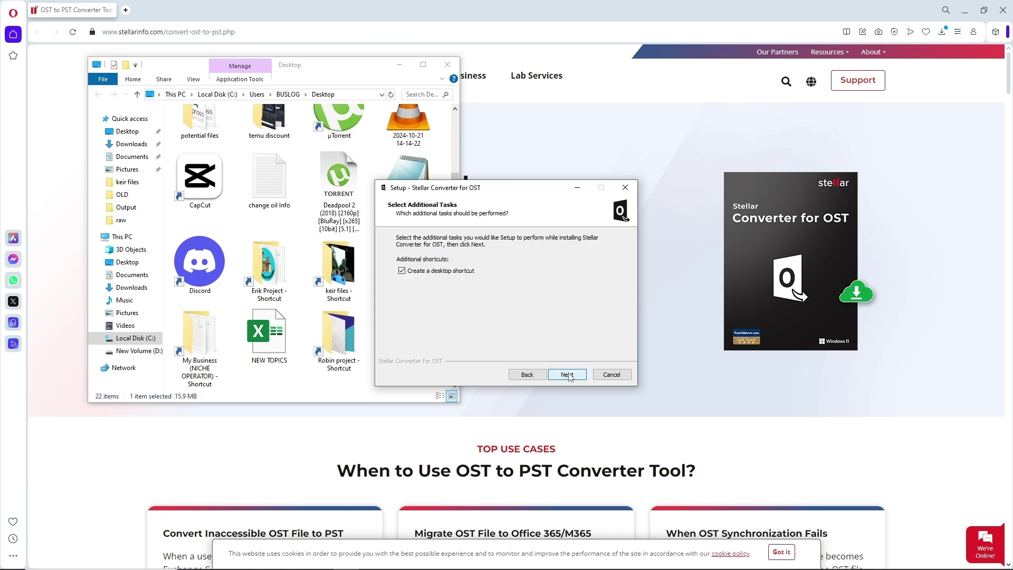
Keep the desktop shortcut option enabled and install Stellar Converter for OST
click(401, 272)
click(566, 374)
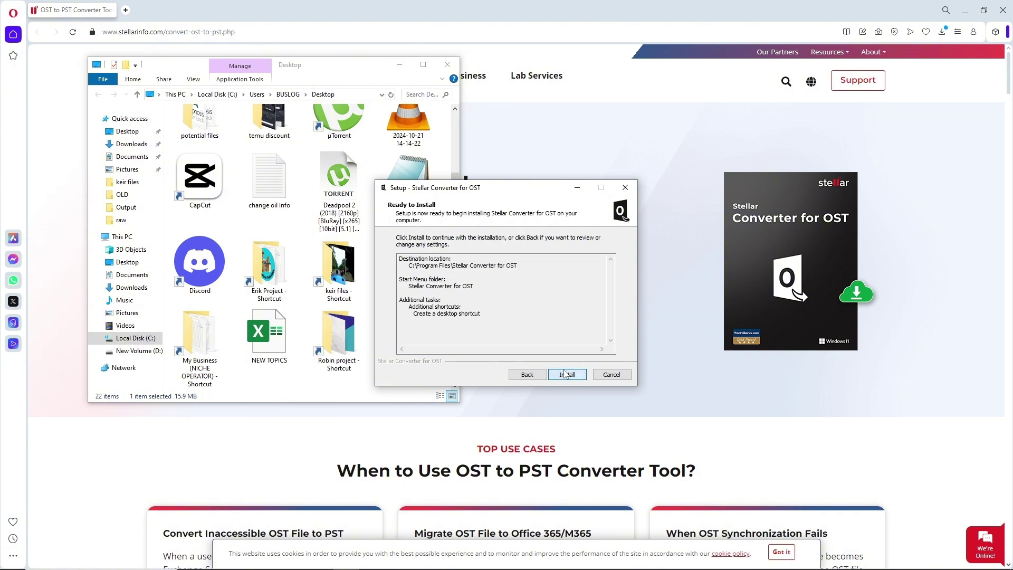
click(564, 375)
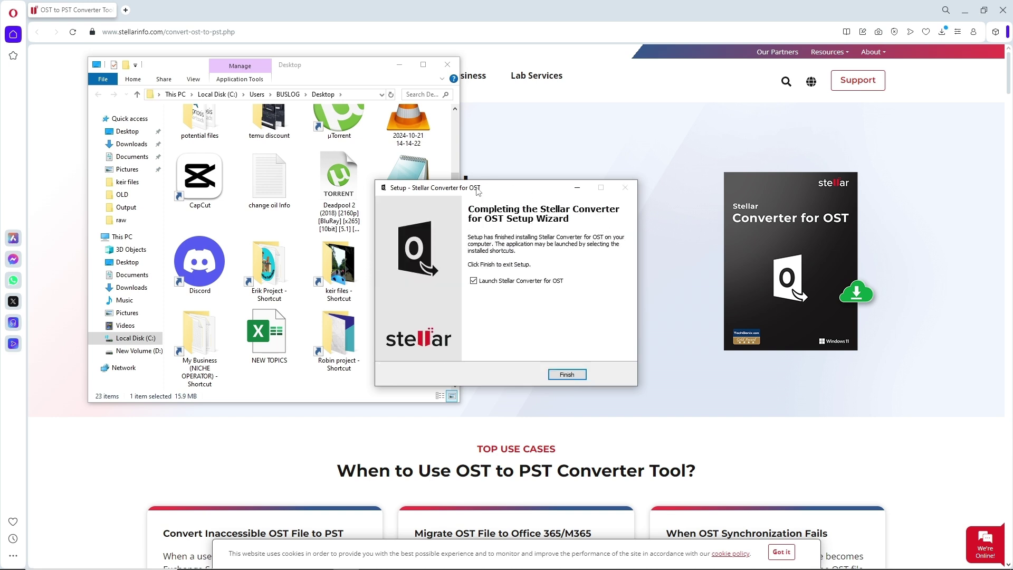
Finish the setup wizard with the option to launch Stellar Converter for OST enabled
drag(477, 189, 562, 172)
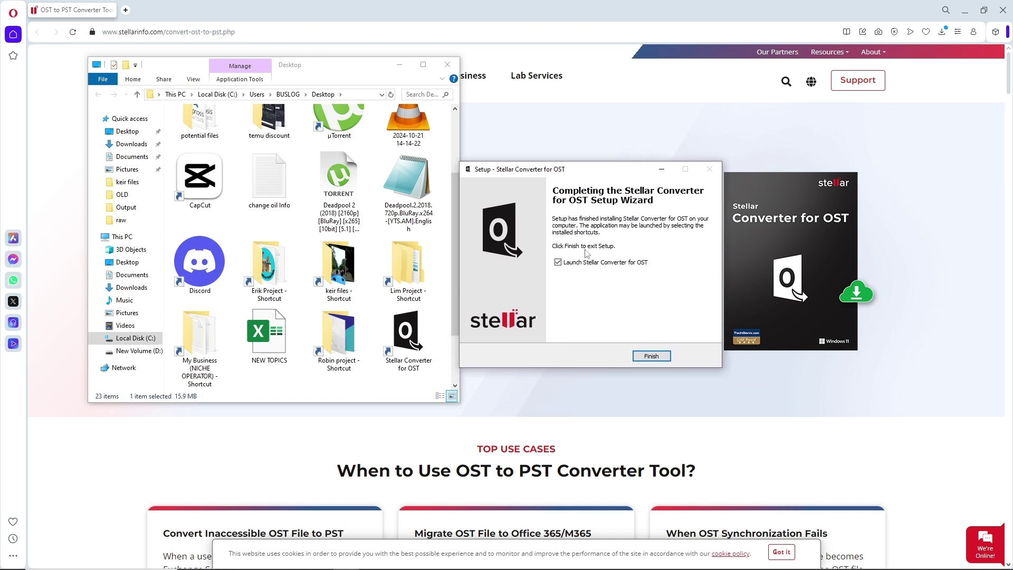
click(559, 264)
click(560, 263)
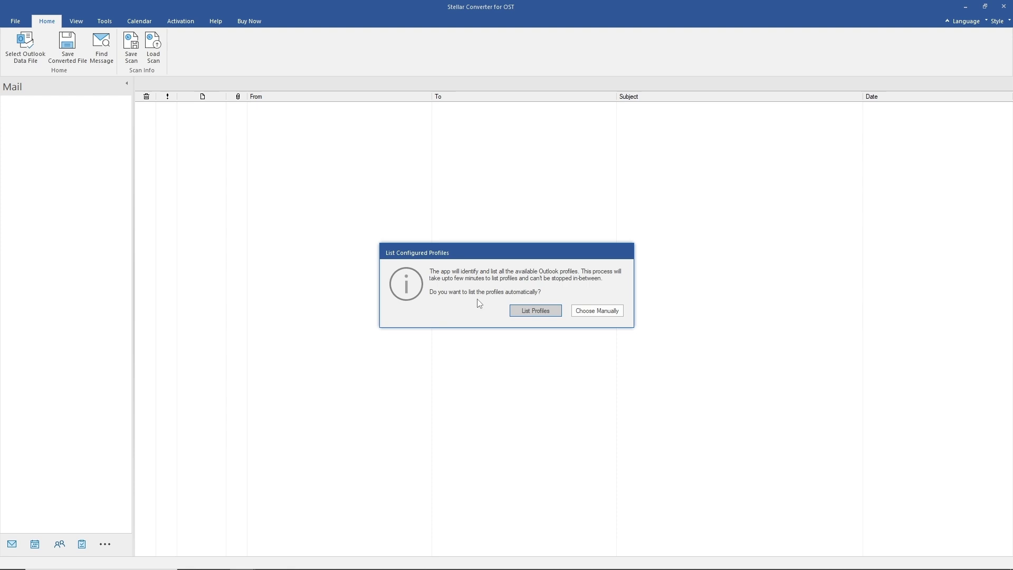
List the configured Outlook profiles automatically and select each of the two listed data files in turn
click(535, 311)
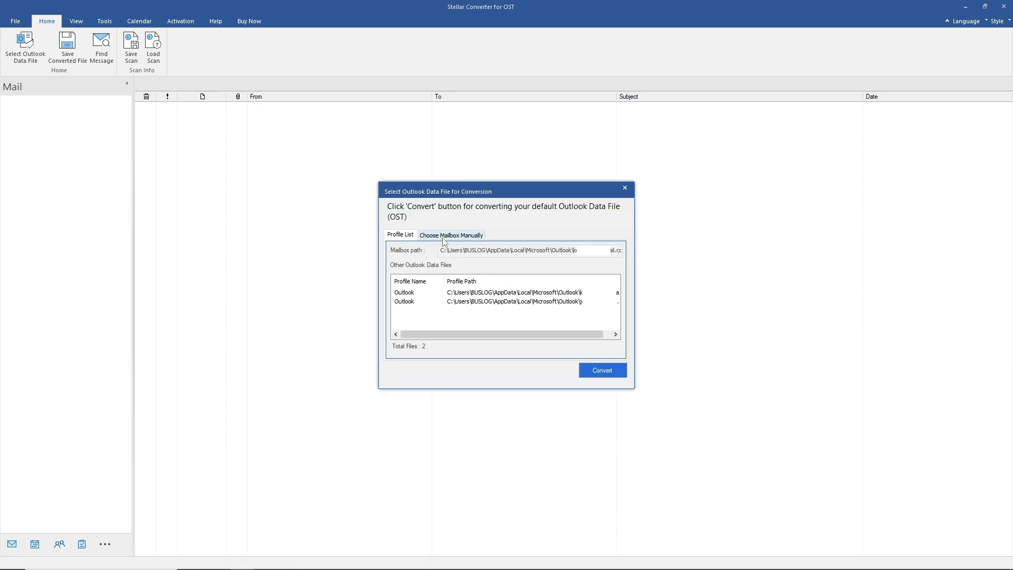
click(464, 296)
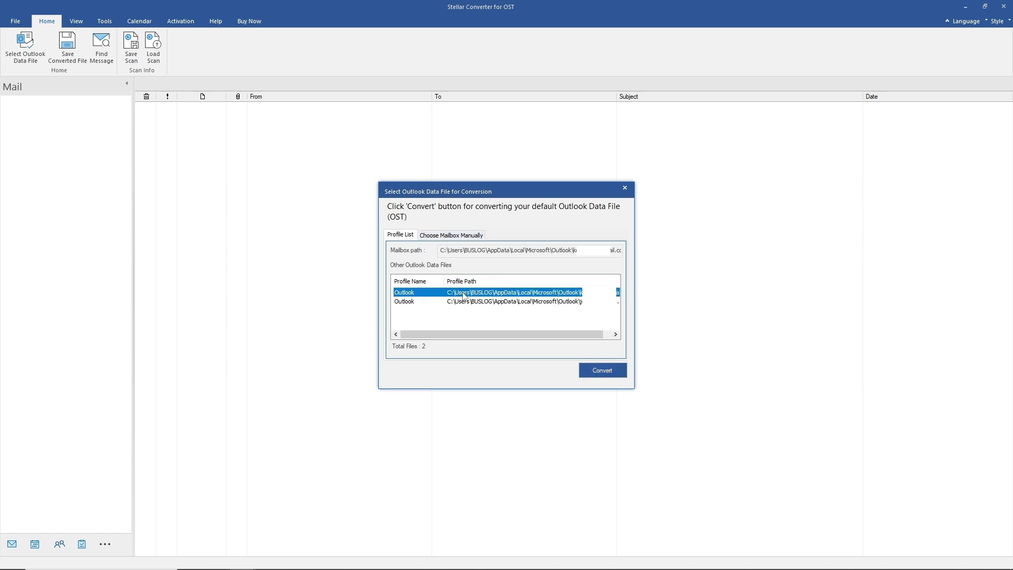
click(461, 302)
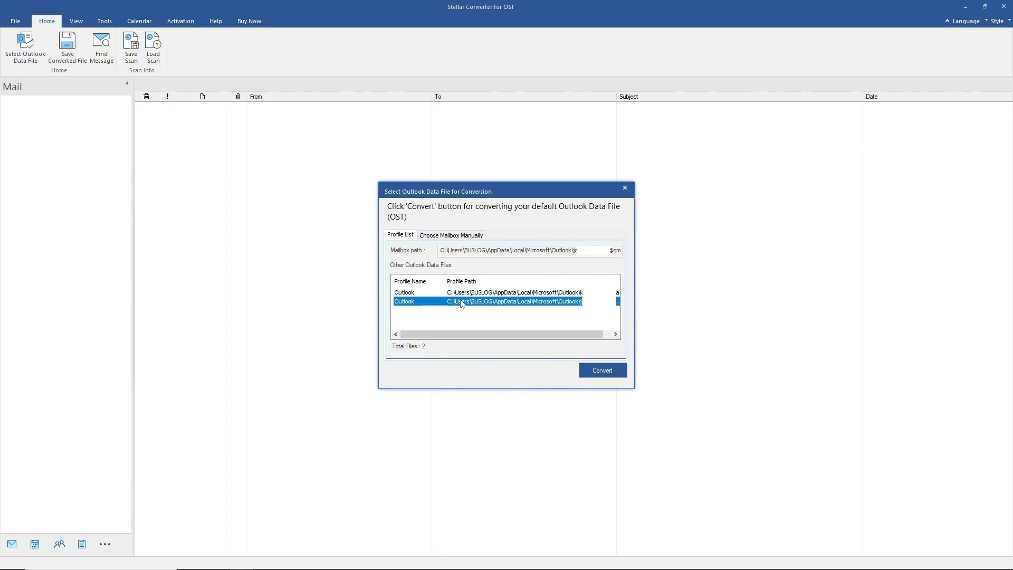
Switch to choosing the mailbox manually, view the file browser for OST files and close it without choosing a file
click(442, 237)
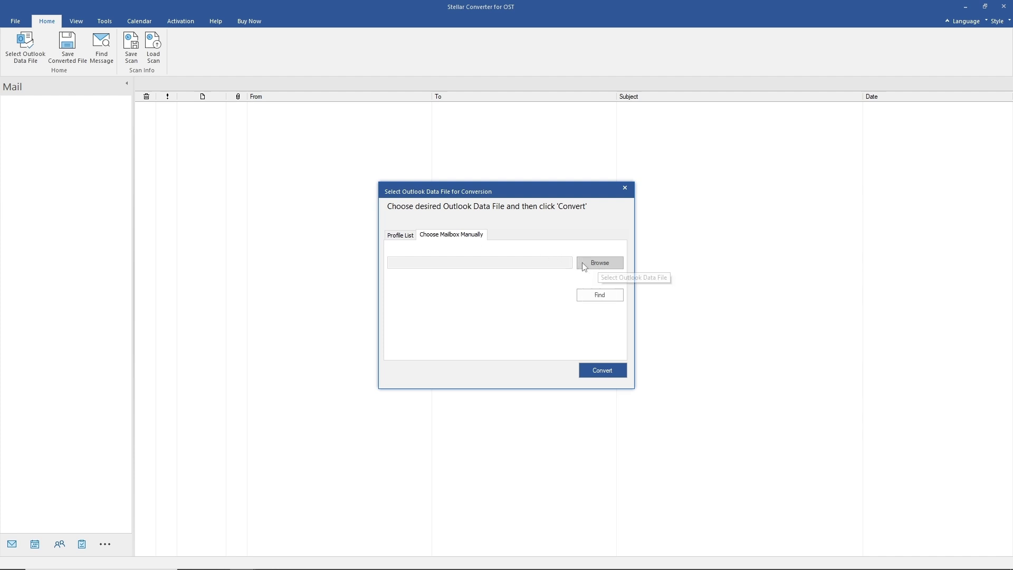
click(595, 264)
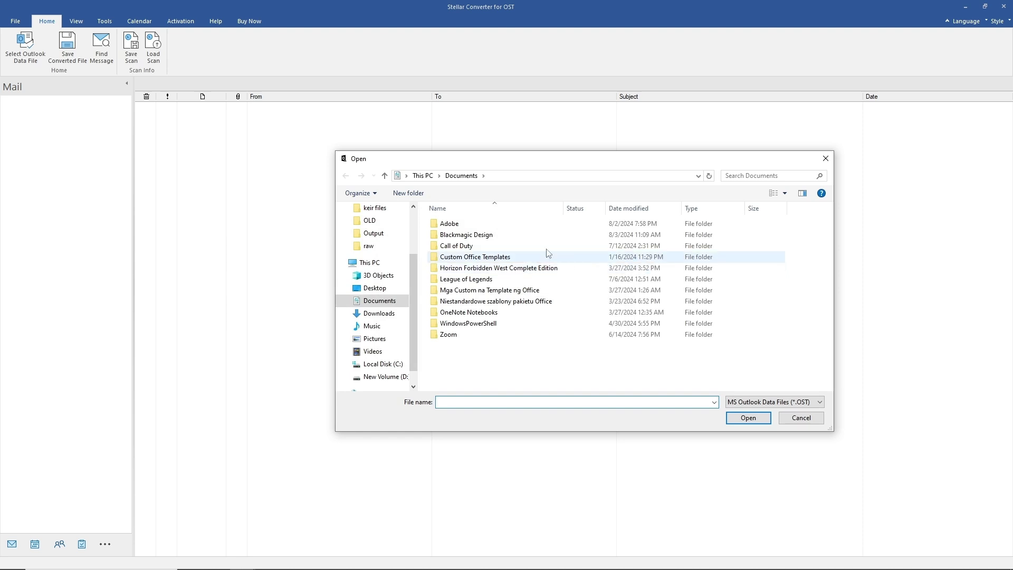
drag(504, 163, 369, 158)
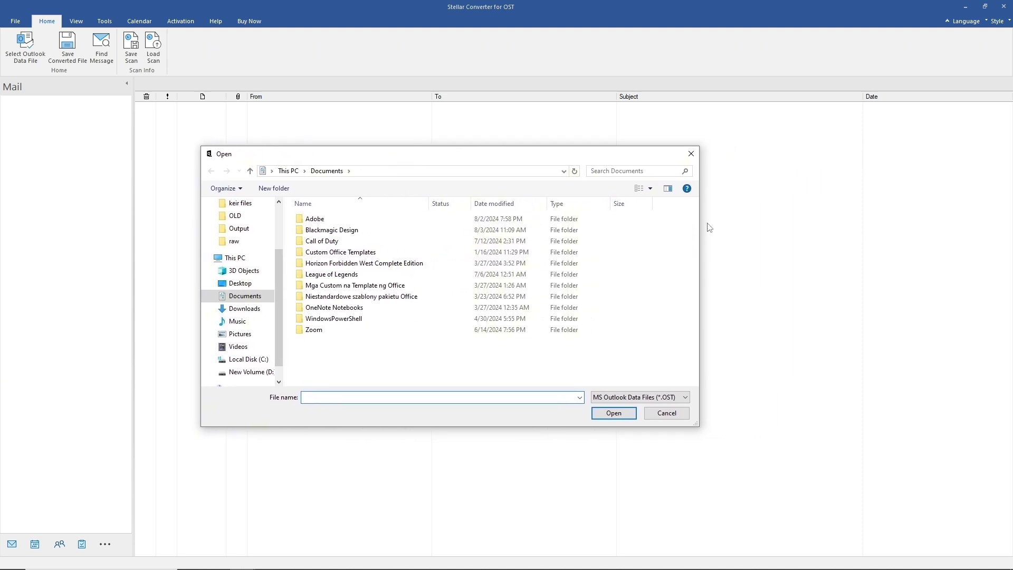
drag(699, 224, 522, 224)
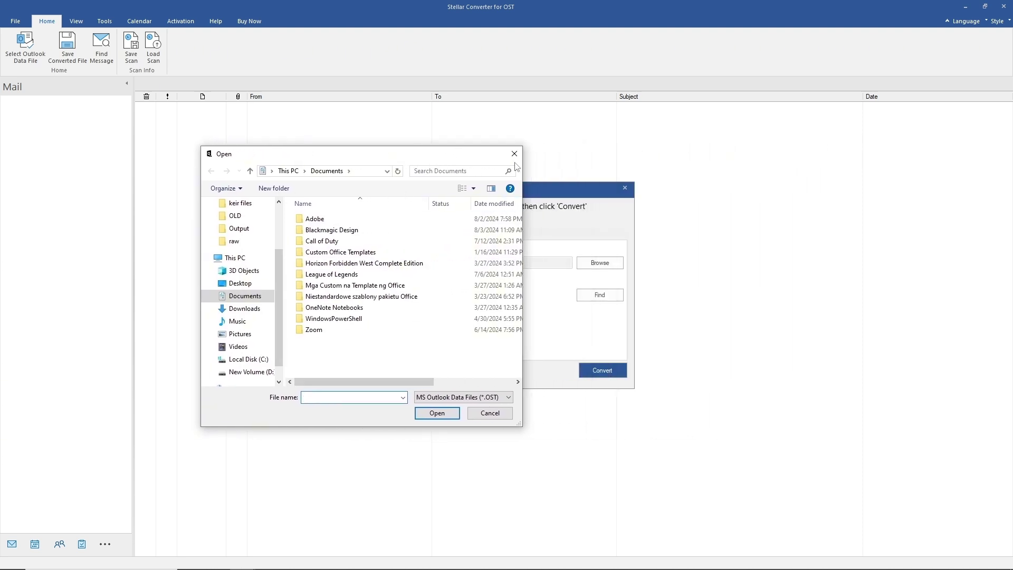
click(520, 160)
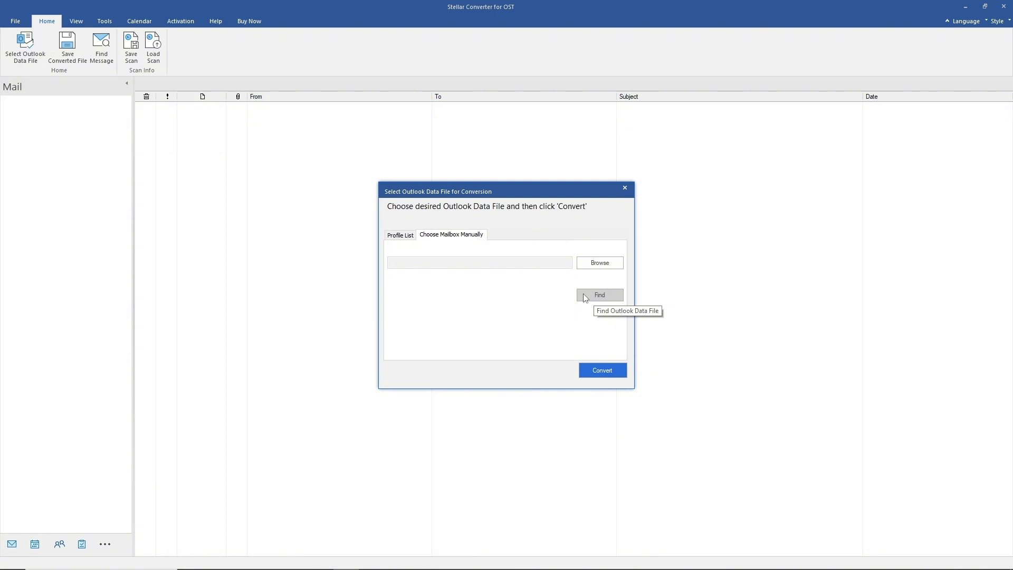
Search drive C:\ for OST files and close the search window
click(606, 298)
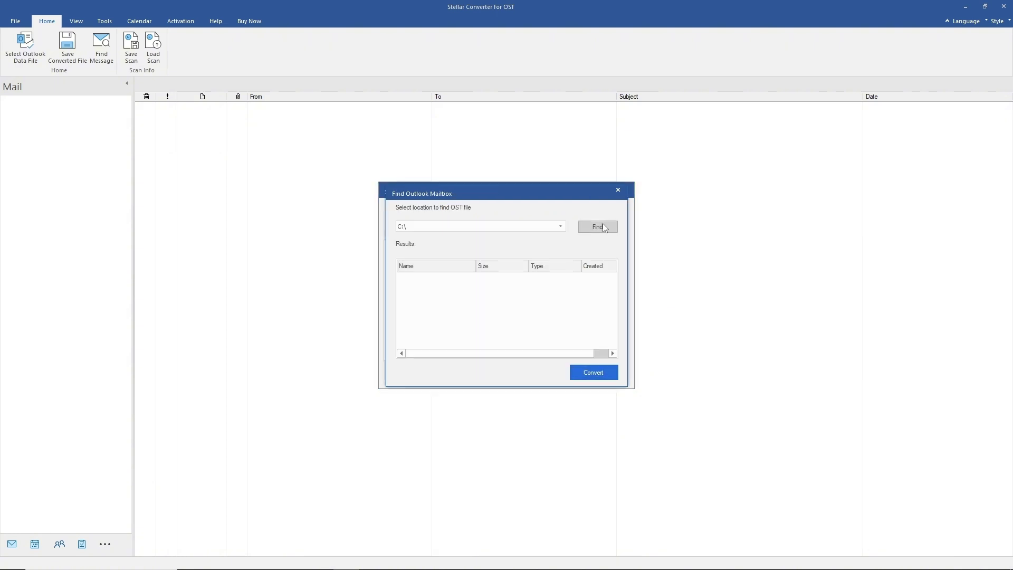
drag(468, 186, 354, 153)
click(481, 190)
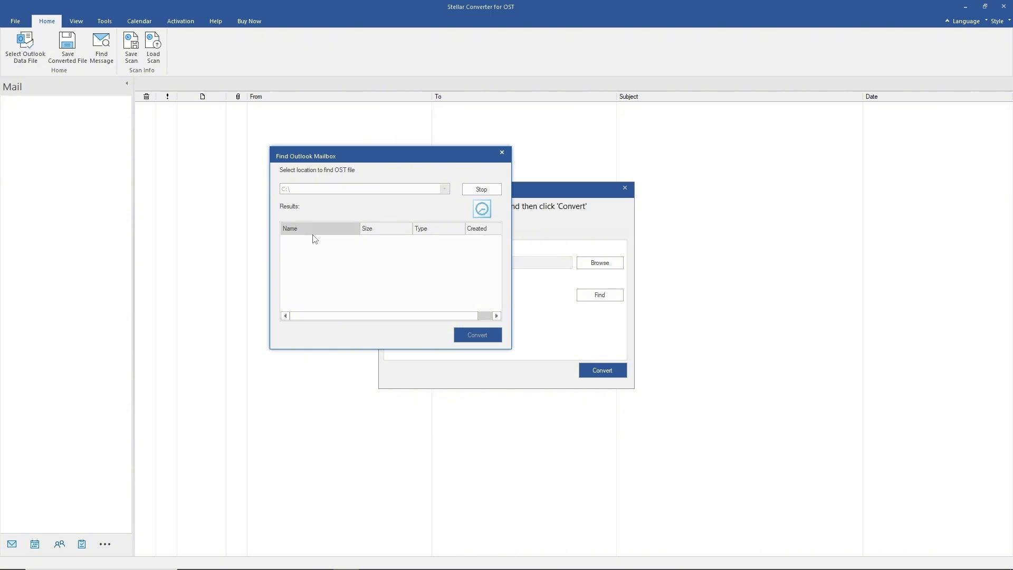
click(502, 153)
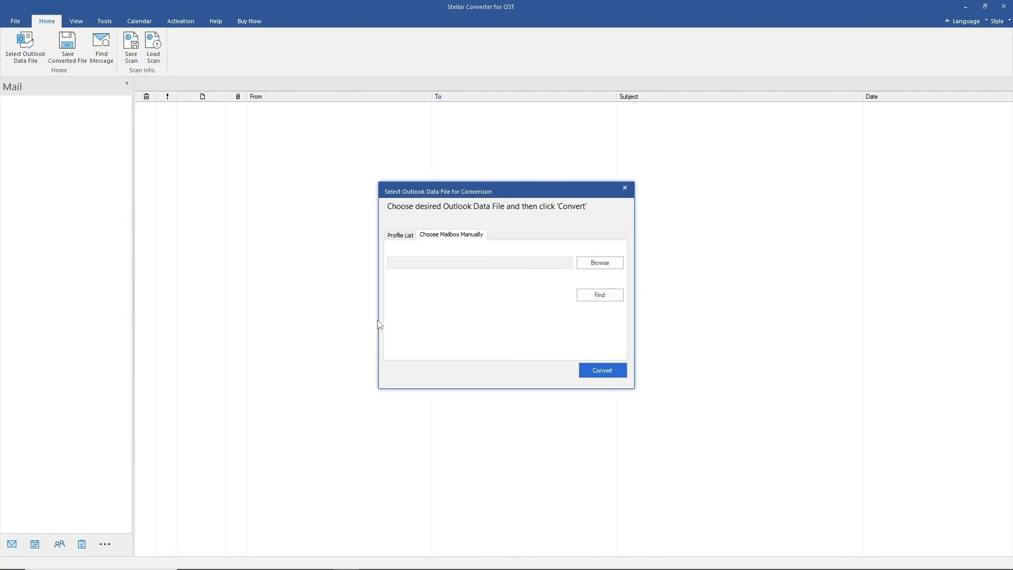
Choose the Outlook OST file copy on the Desktop as the manual mailbox source and start converting it
click(601, 264)
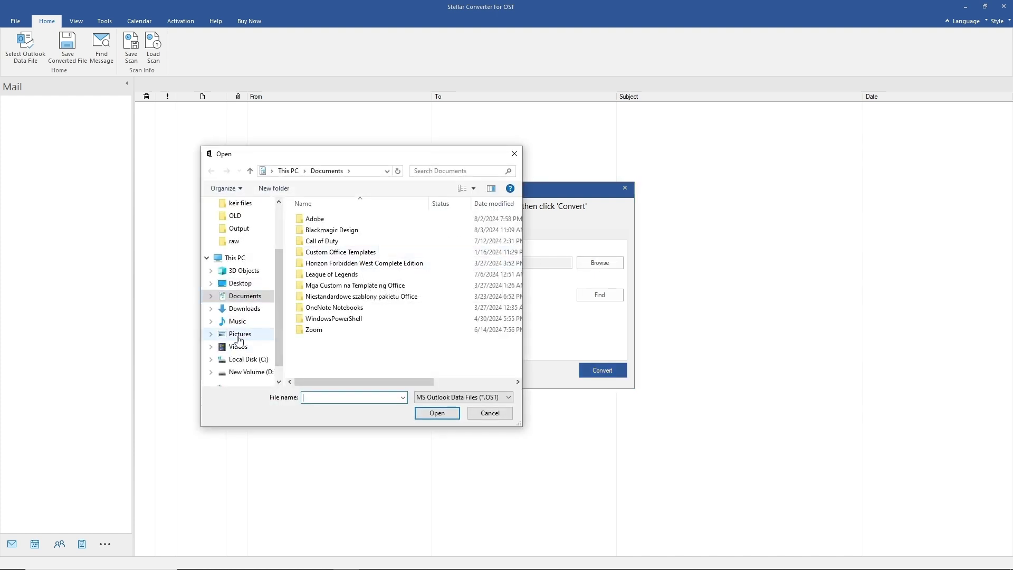
scroll(238, 341, down, 2)
scroll(238, 340, up, 3)
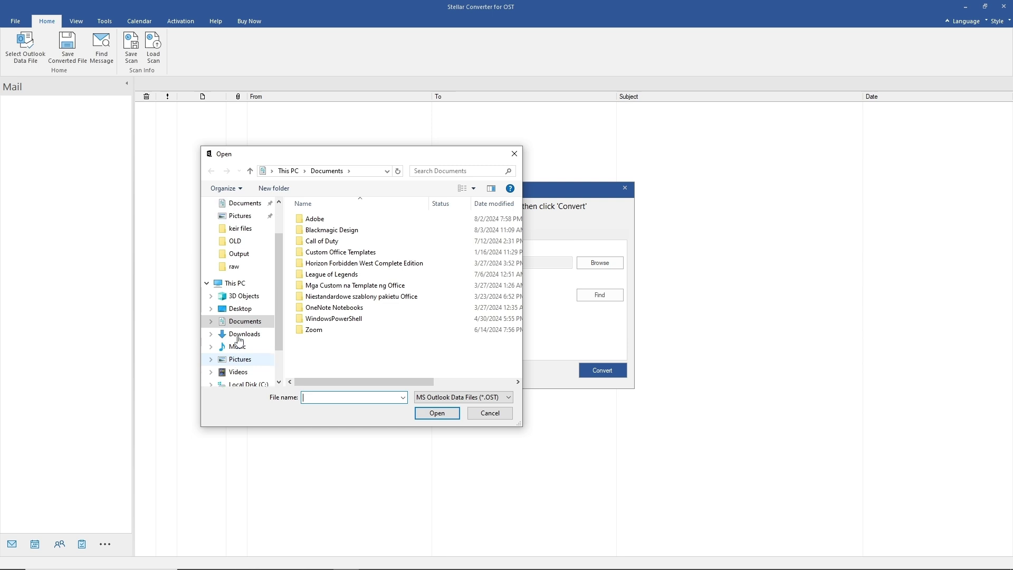
click(245, 236)
click(240, 224)
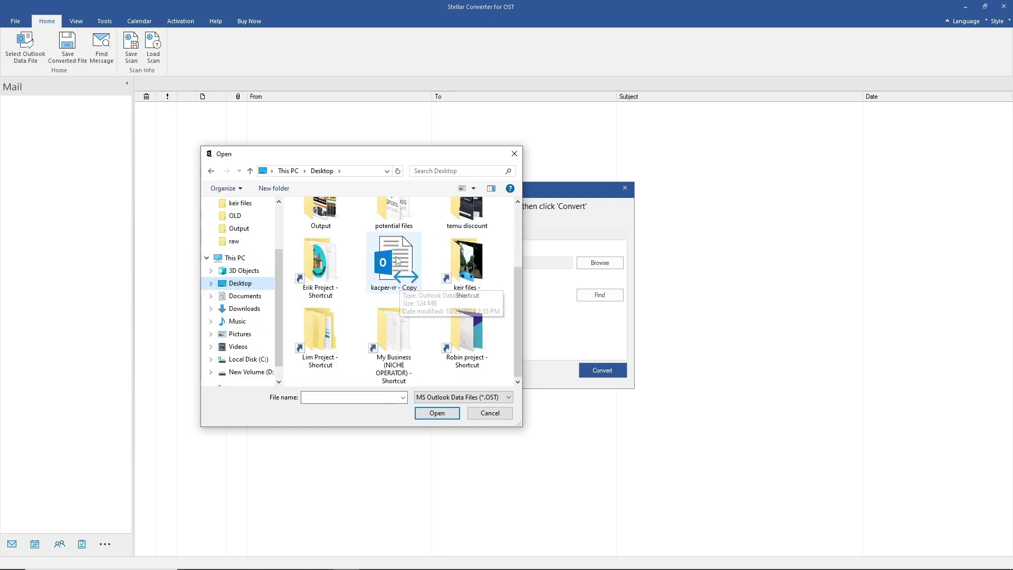
click(391, 266)
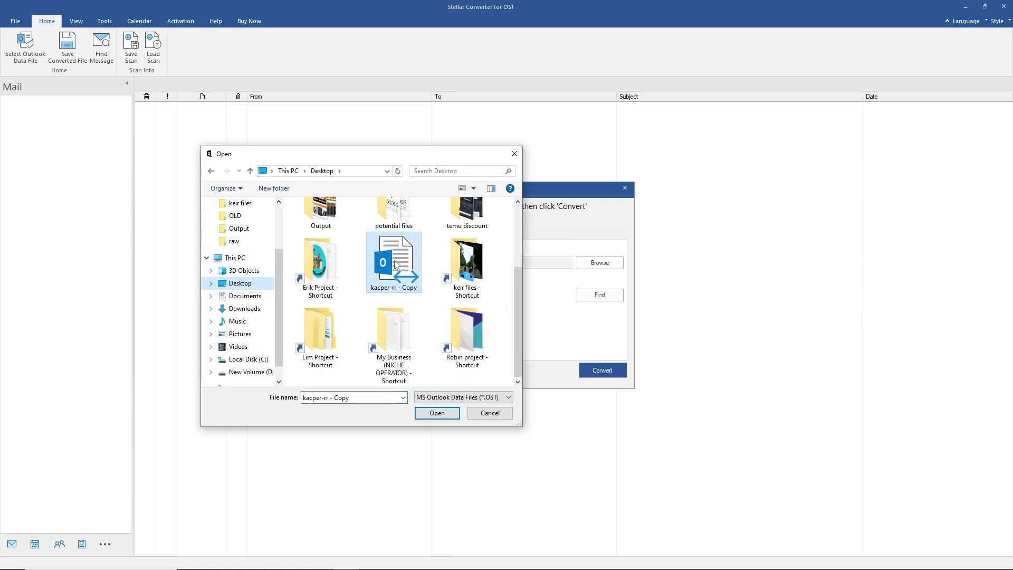
click(422, 414)
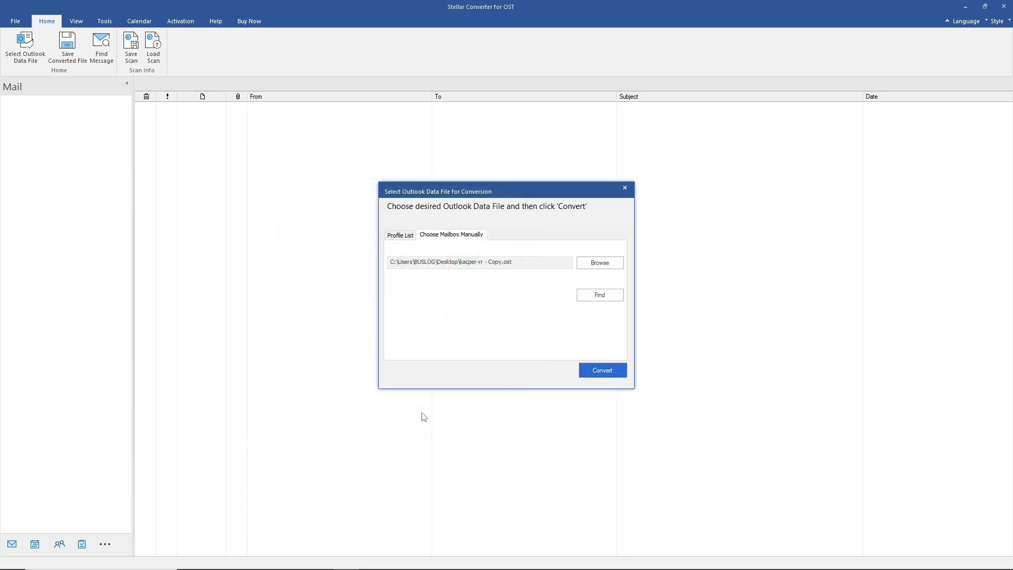
click(602, 372)
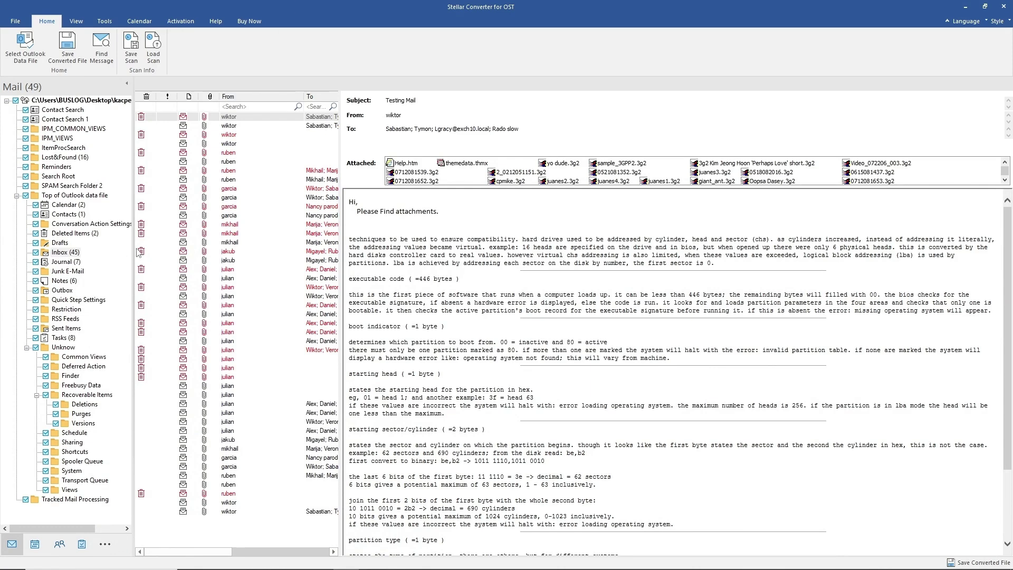
Widen the folder tree and preview the contents of the Journal, Notes and Deleted Items folders
drag(134, 248, 161, 248)
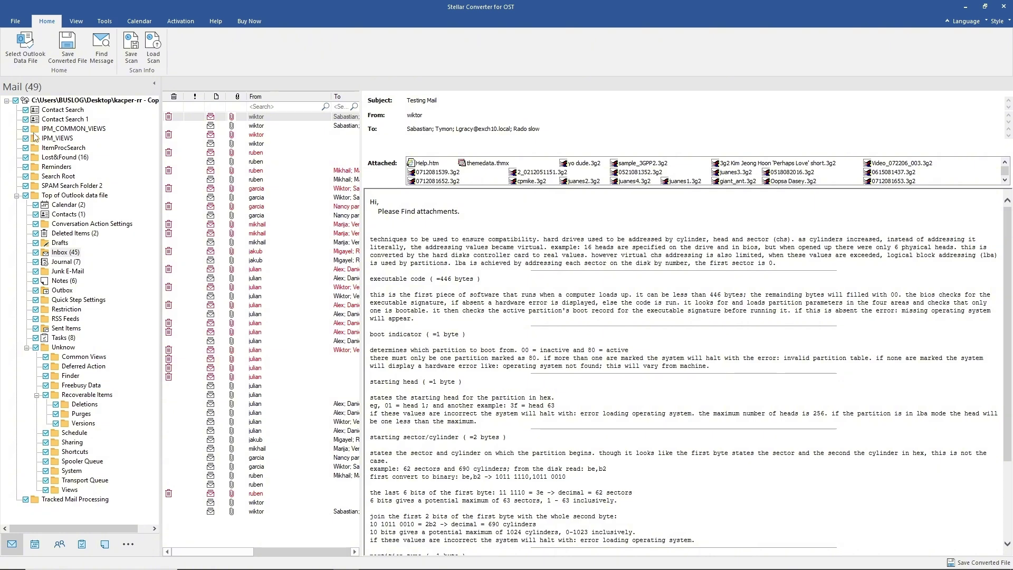
scroll(50, 168, right, 1)
scroll(50, 168, left, 1)
click(66, 263)
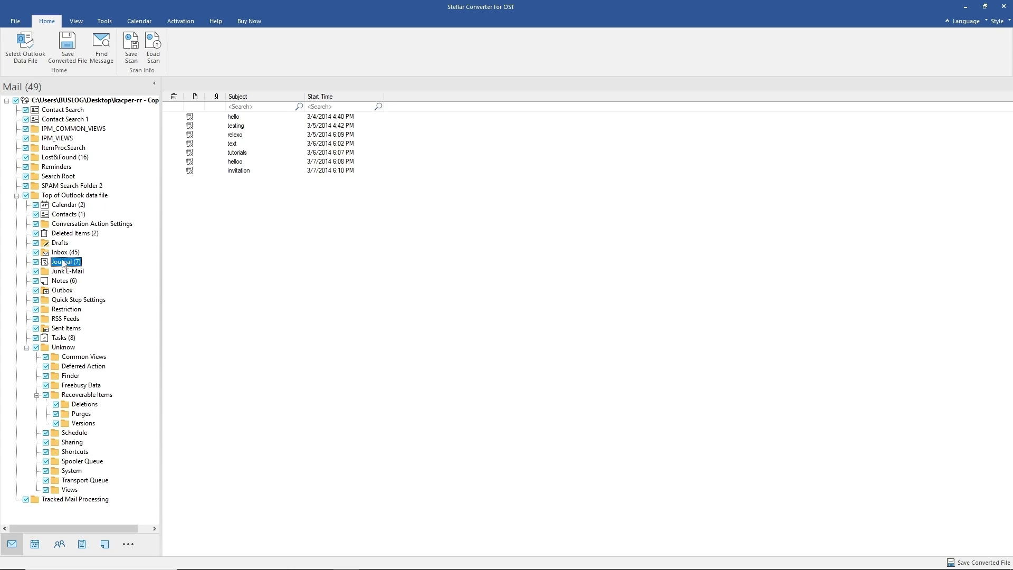
click(64, 283)
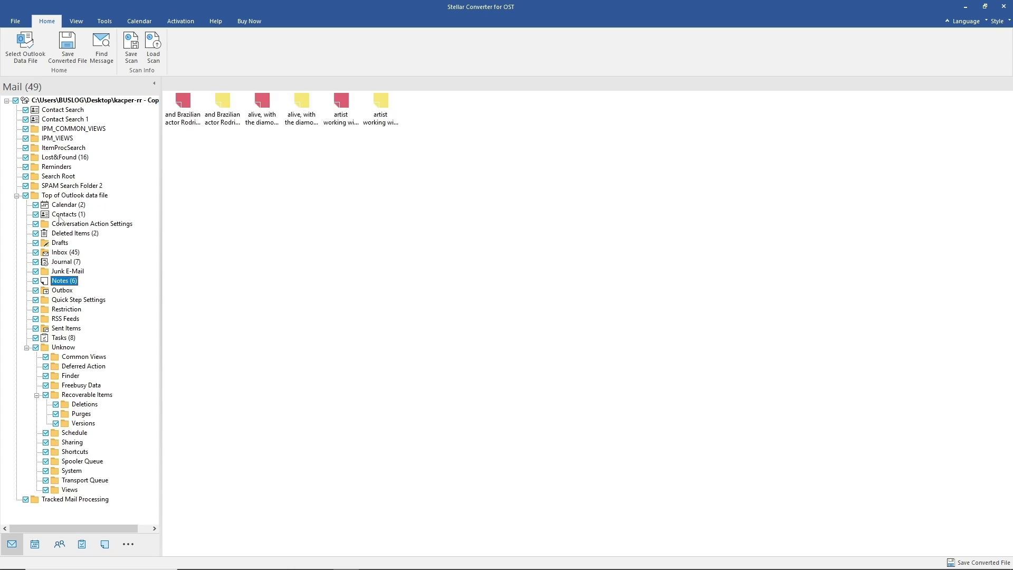
click(63, 234)
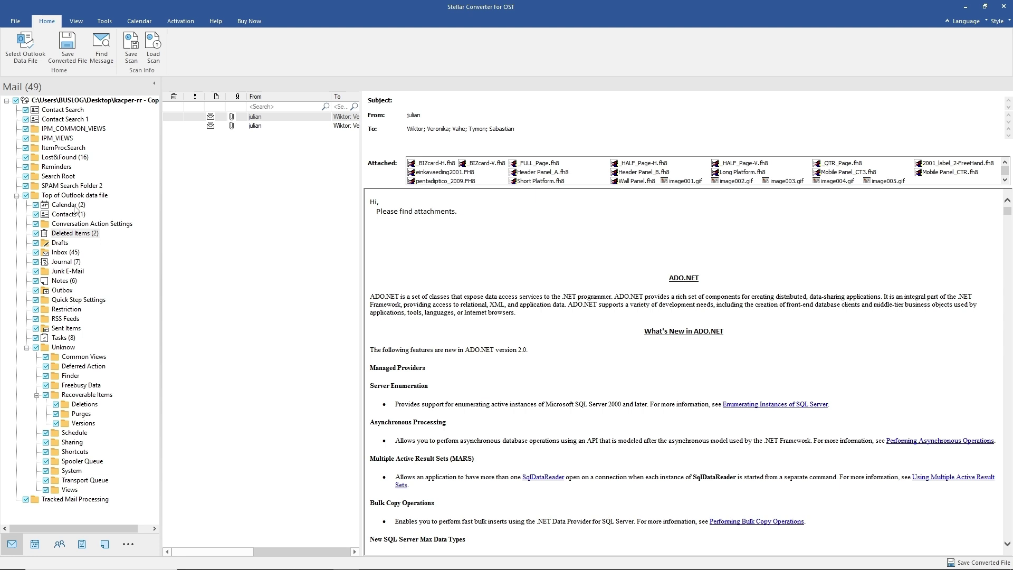
Start saving the converted file, enter the activation key and activate the product
click(68, 47)
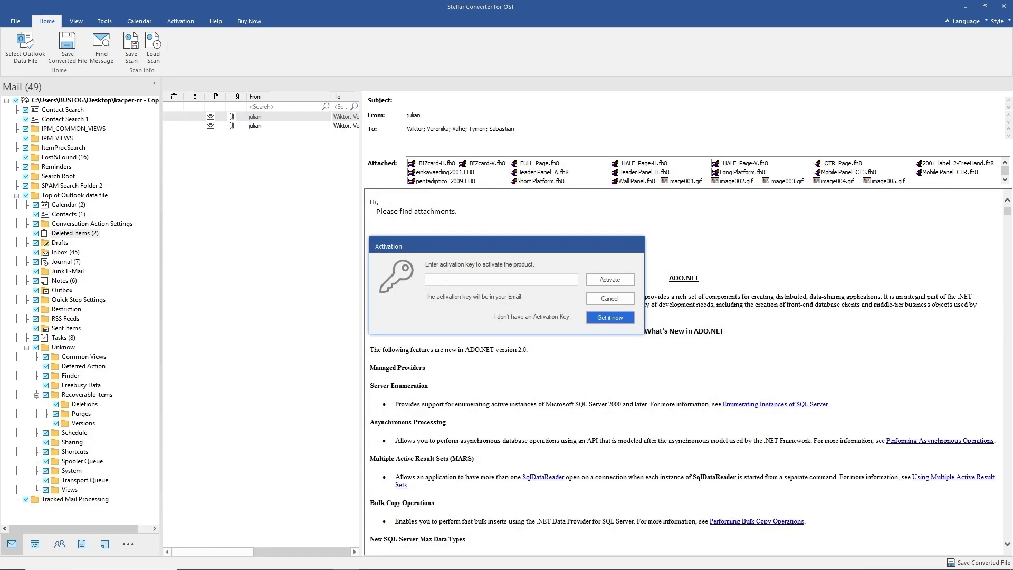
click(446, 278)
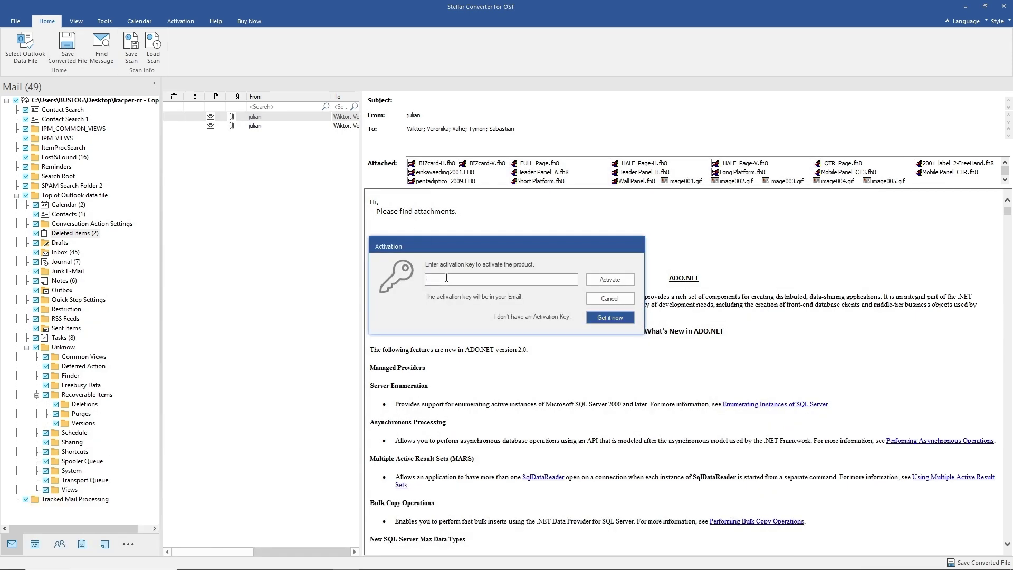
key(ctrl+v)
double_click(465, 279)
click(610, 280)
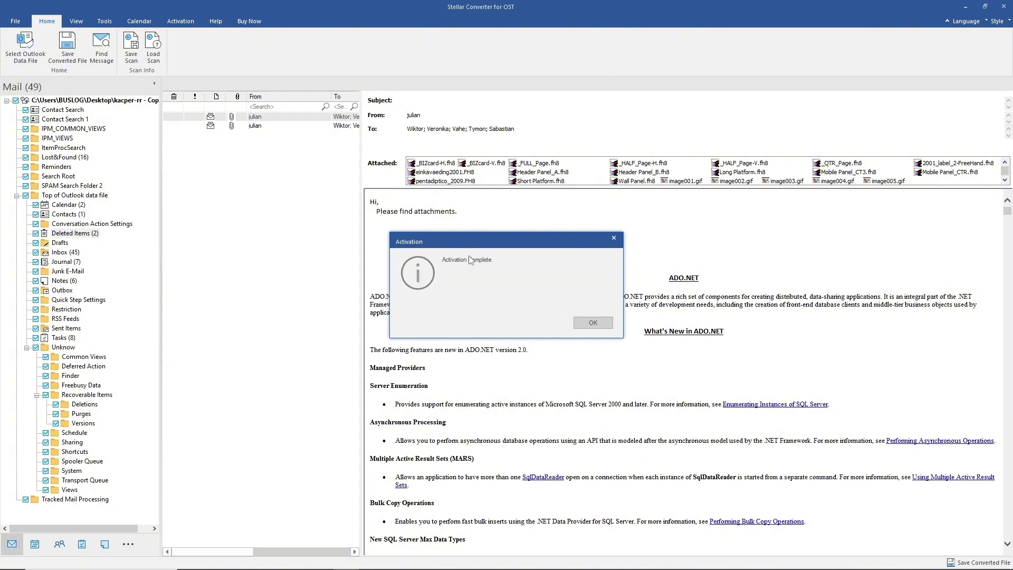
click(592, 325)
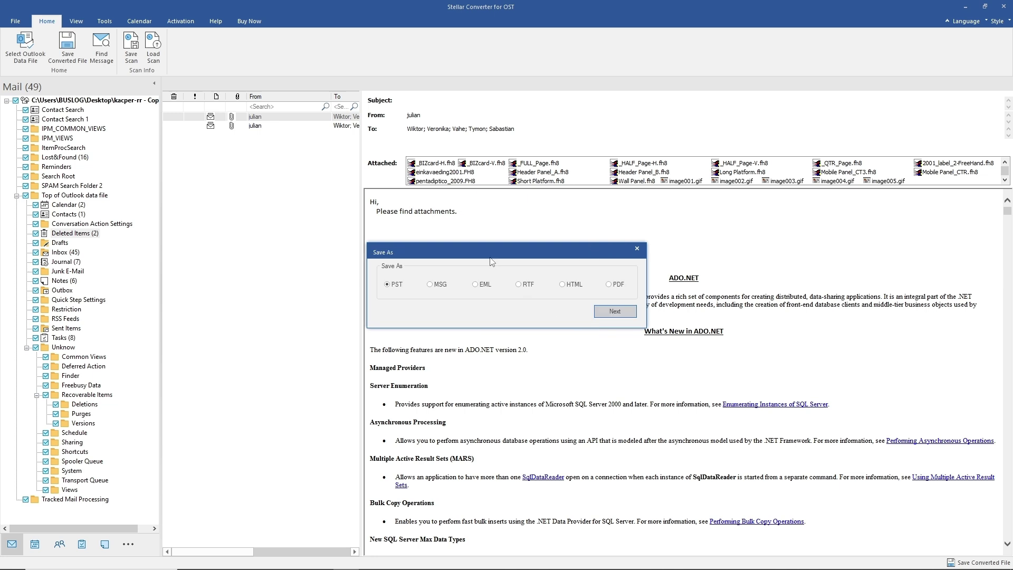
Try other output formats such as MSG, EML and HTML, and continue with PST as the save format
drag(486, 255, 491, 227)
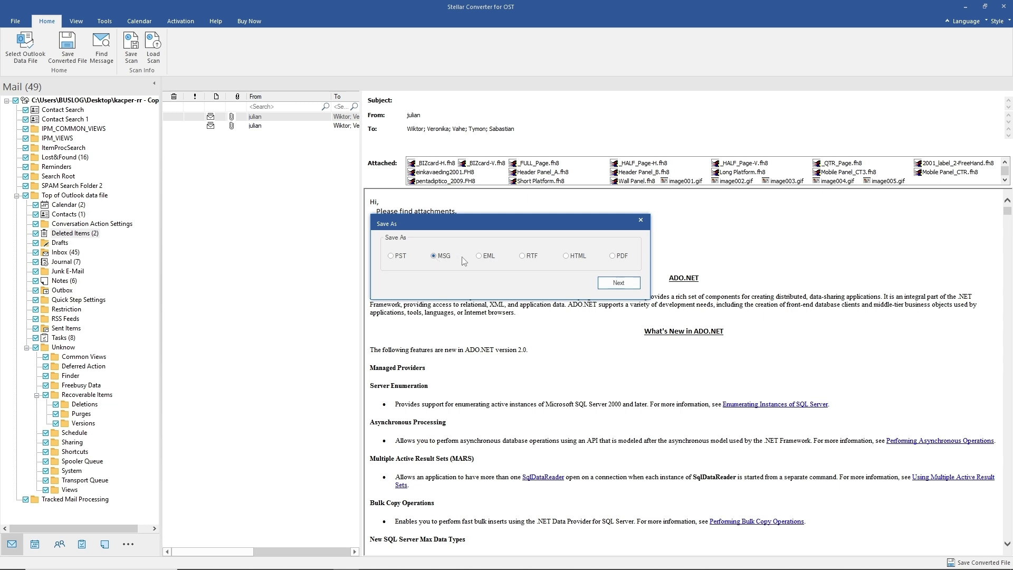
click(480, 257)
click(569, 258)
click(524, 257)
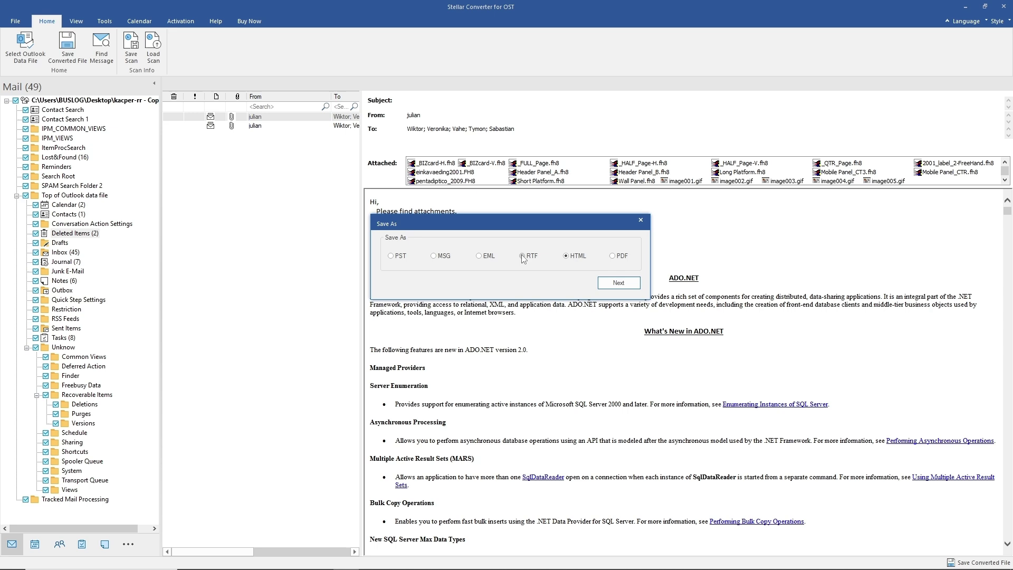
click(434, 258)
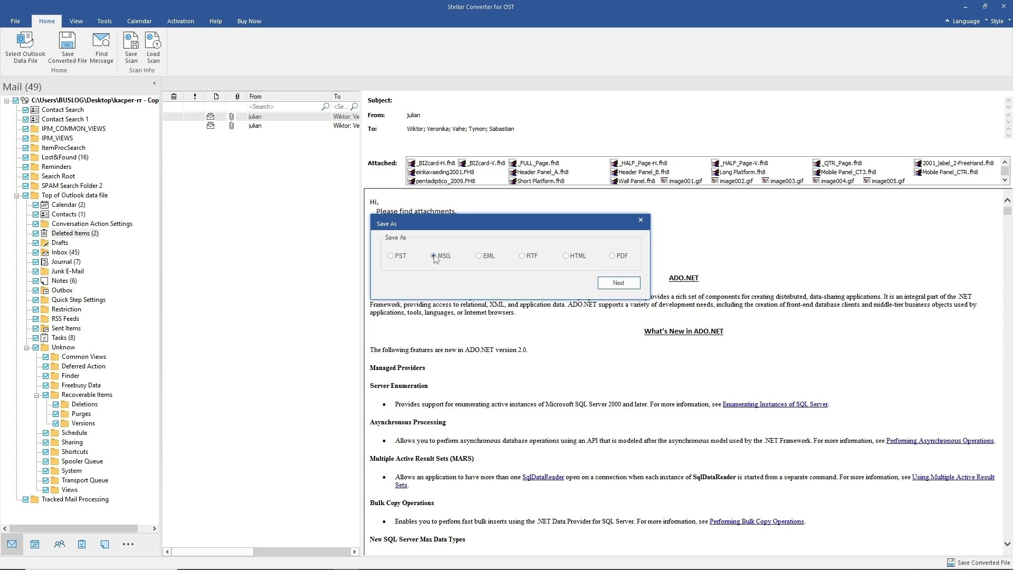
click(392, 257)
click(615, 288)
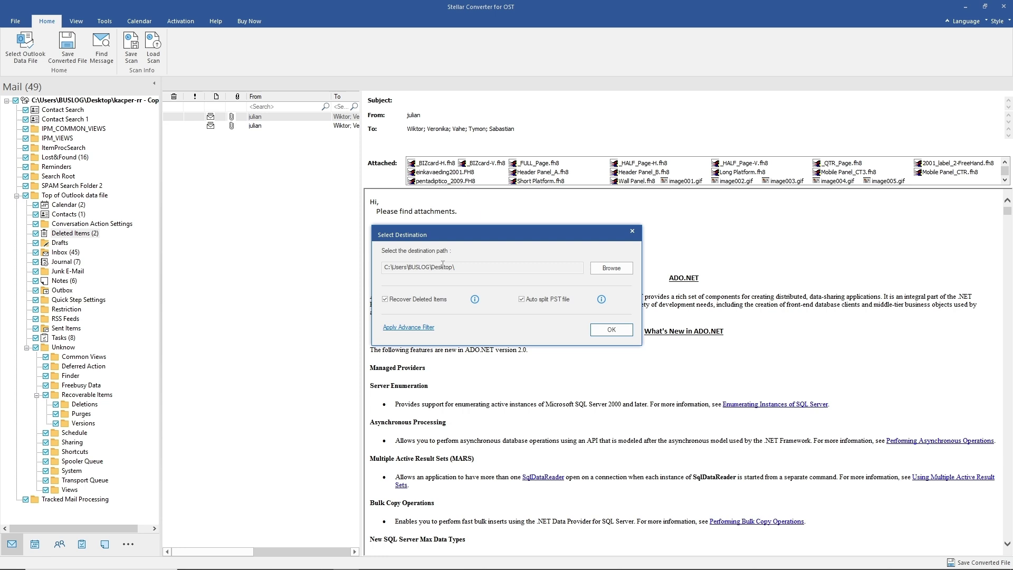
Create a new folder named OUT PST on the Desktop as the destination for the converted file
click(607, 271)
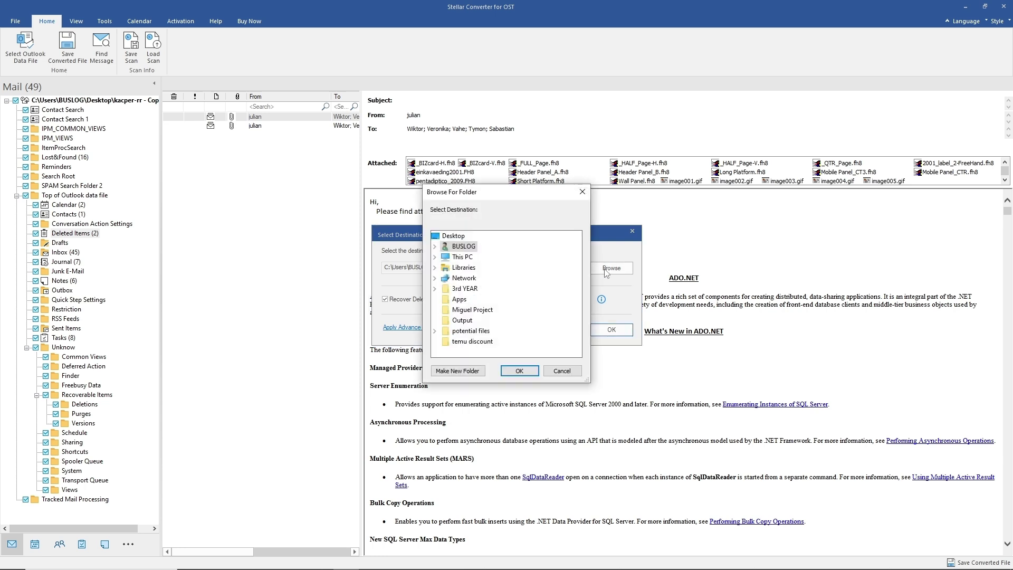
click(452, 238)
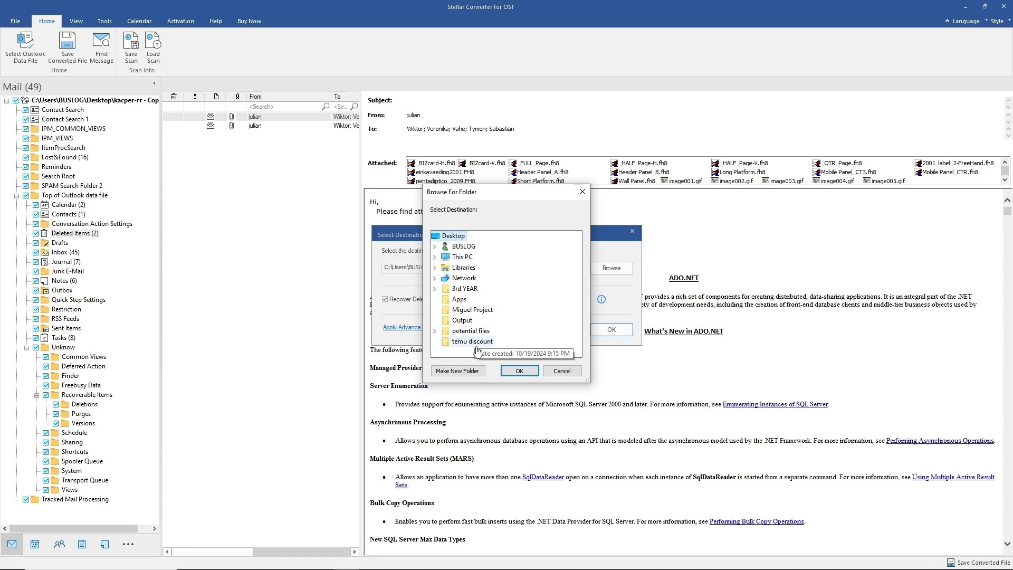
click(457, 371)
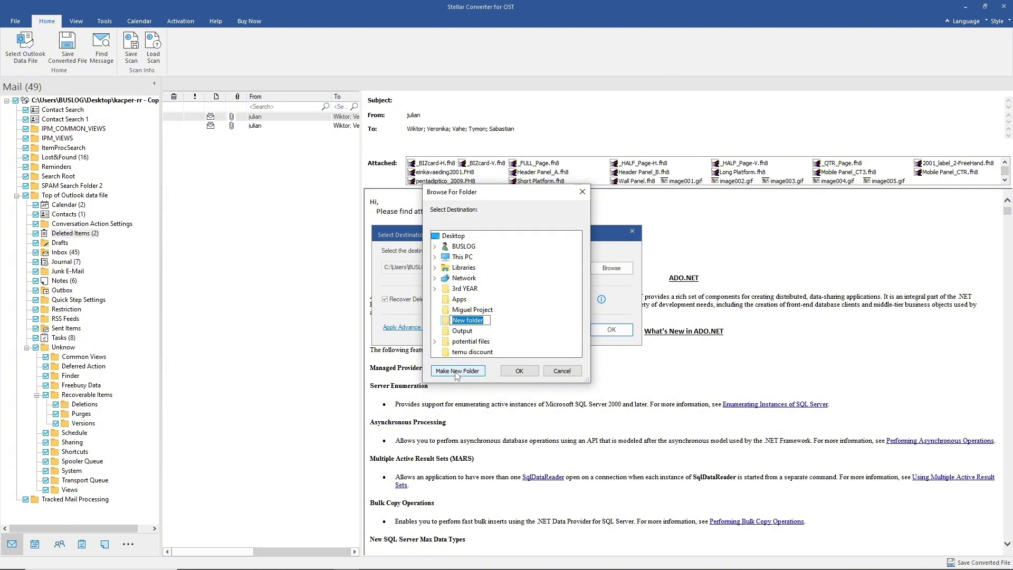
text(OUT PST)
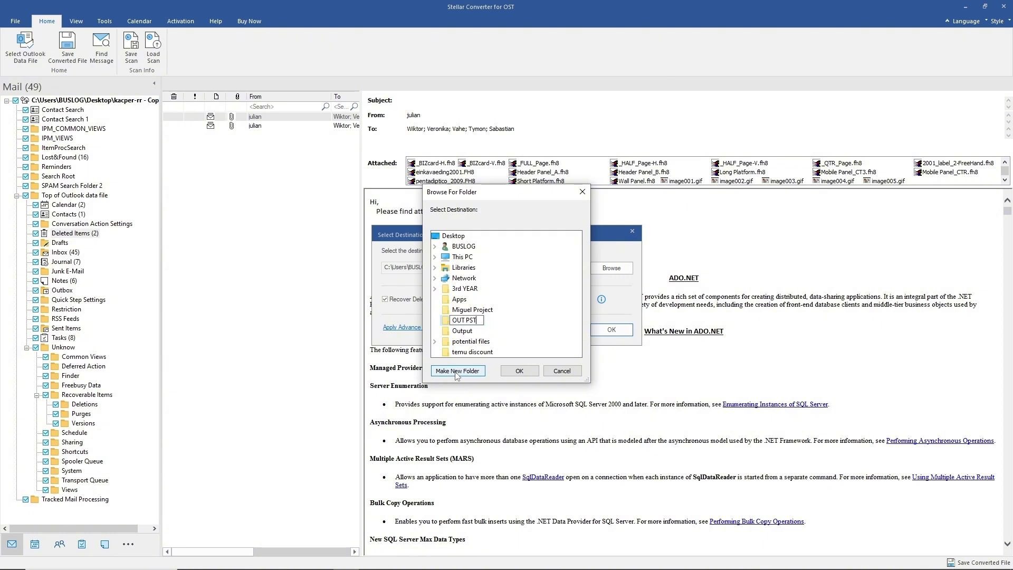
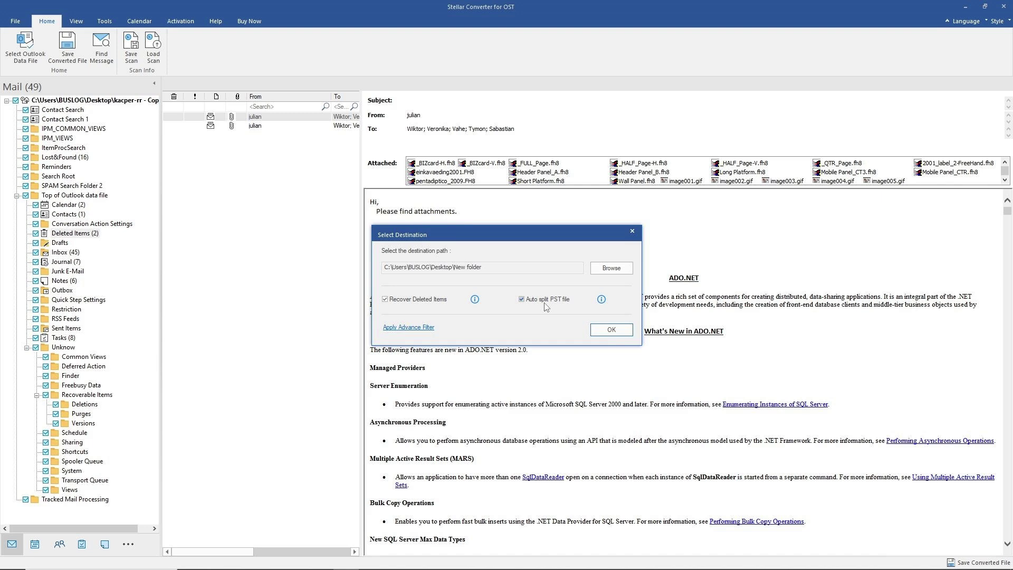
Apply the advanced filter with the Junk E-mail and Deleted Items folders included, and save the PST file to the chosen destination
click(409, 330)
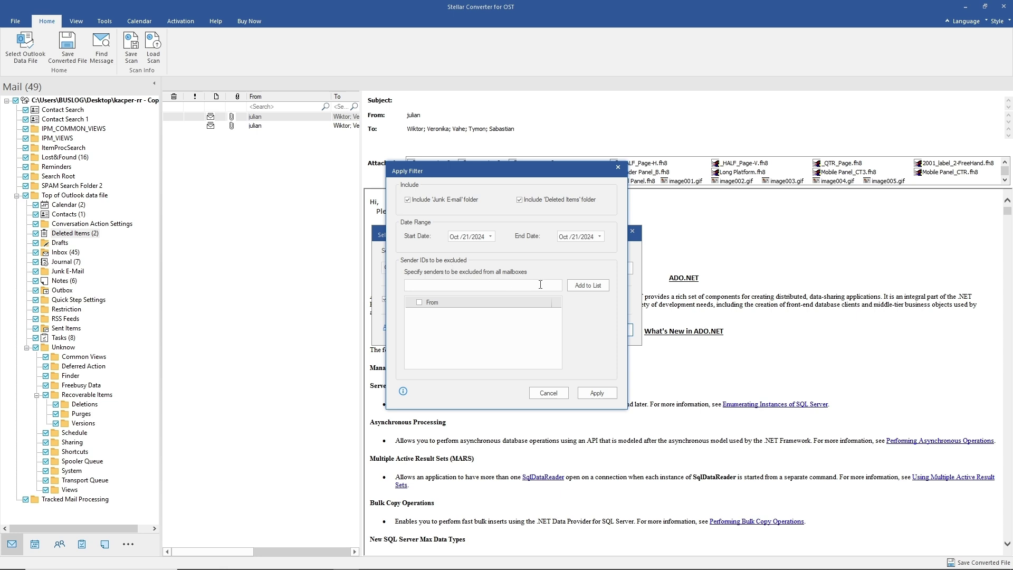
click(595, 393)
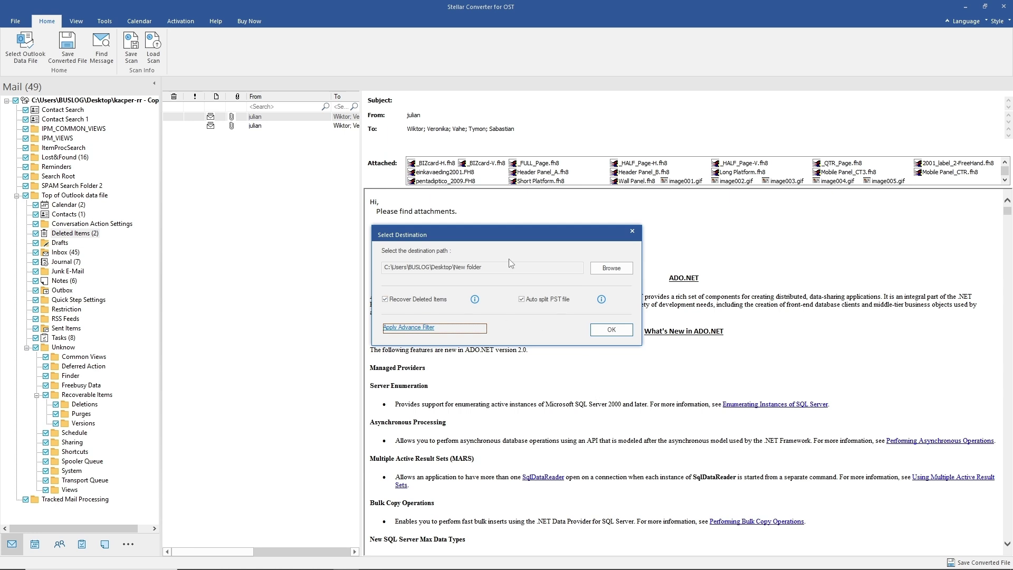
click(614, 332)
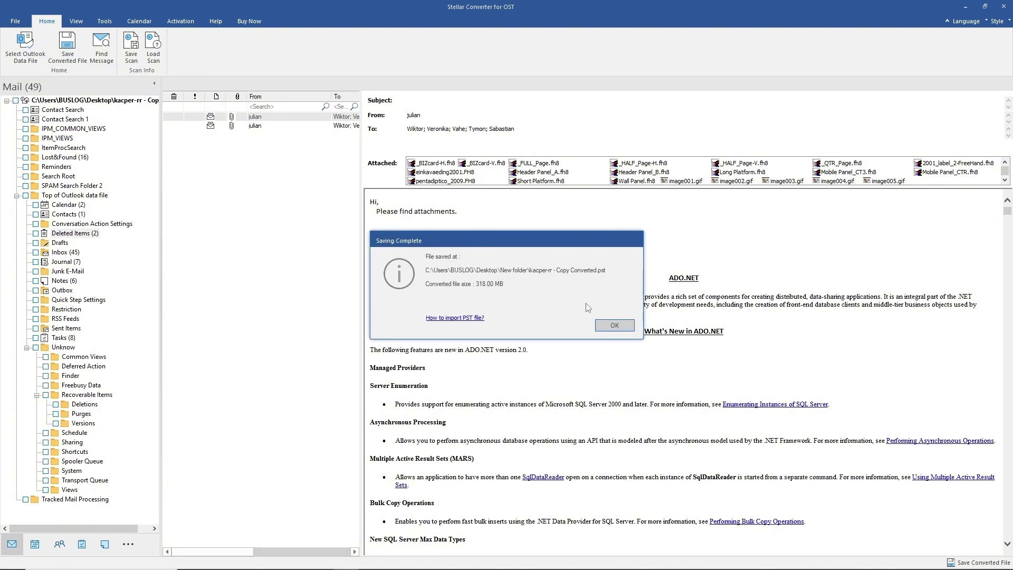
click(611, 325)
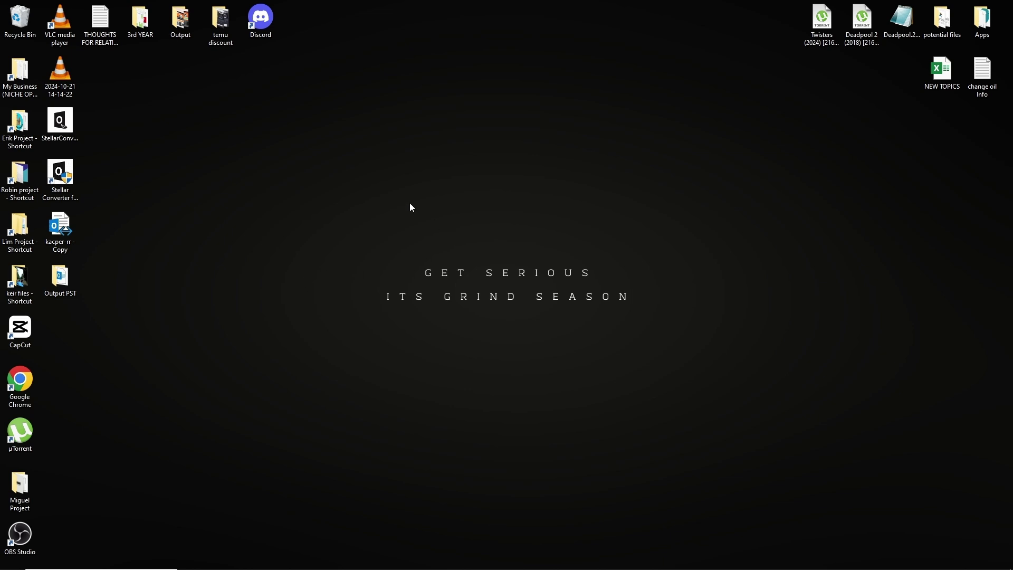
Open the Output PST folder on the desktop and check the converted file's type in its properties
click(66, 288)
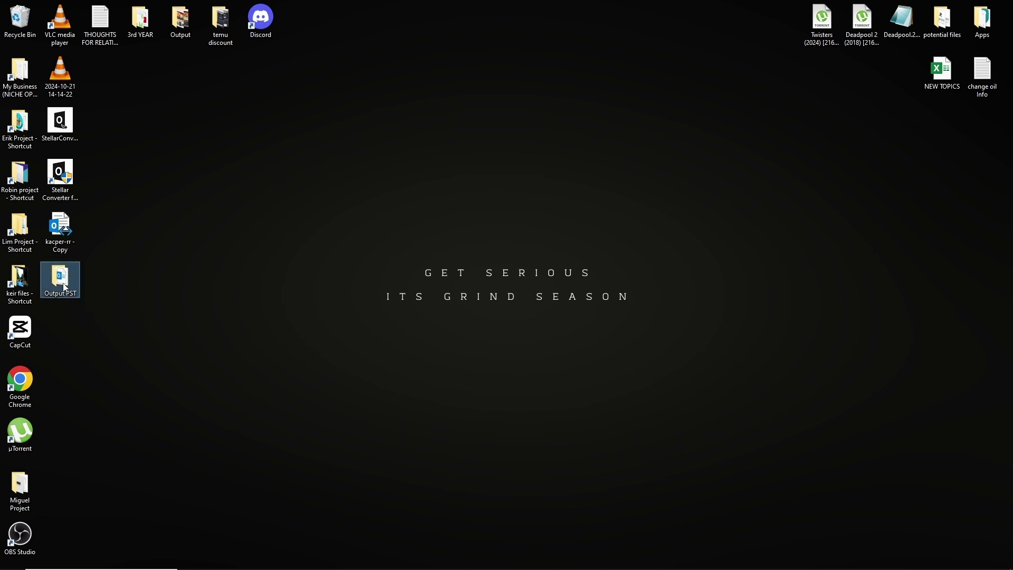
double_click(65, 288)
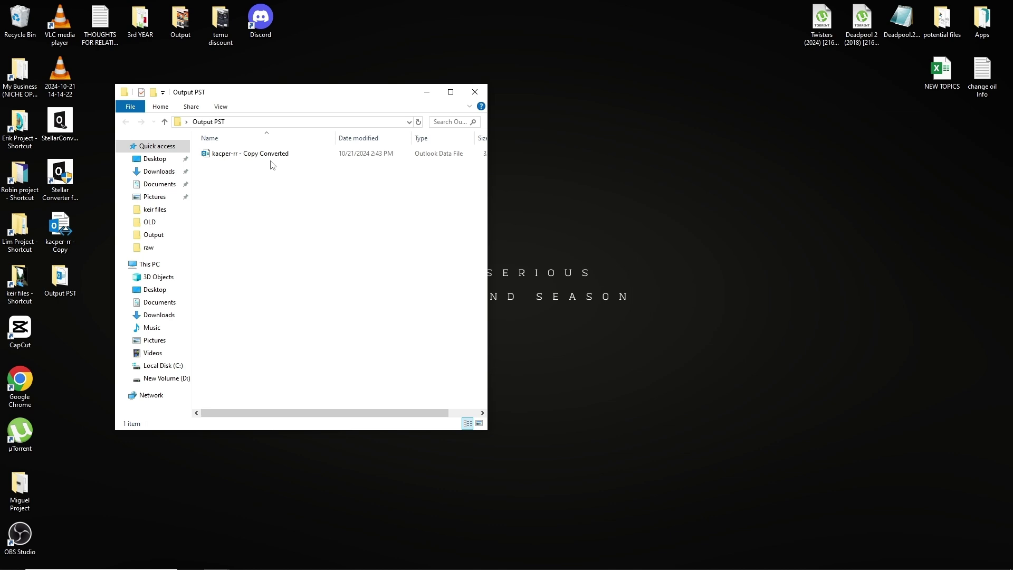
right_click(233, 156)
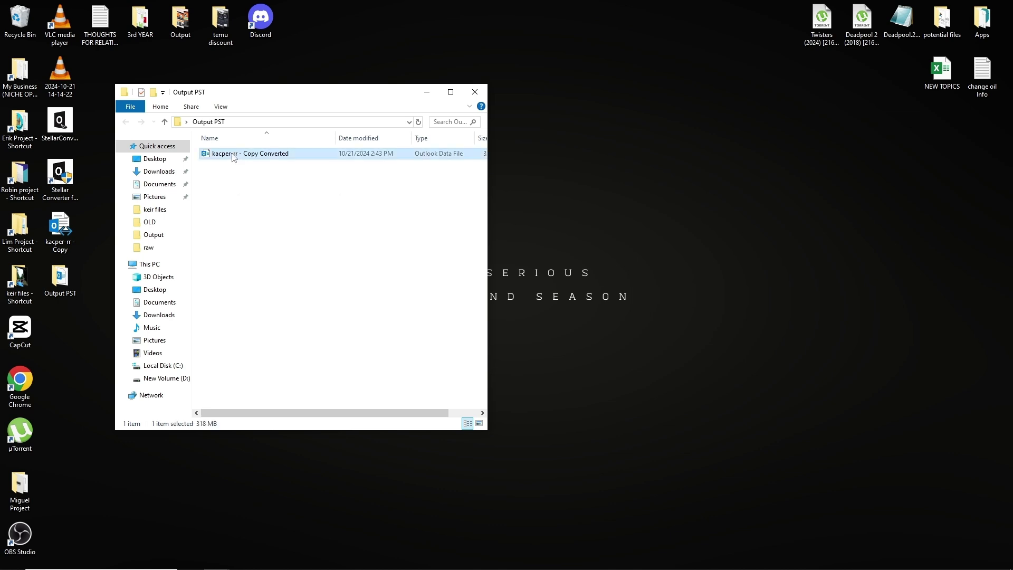
click(276, 370)
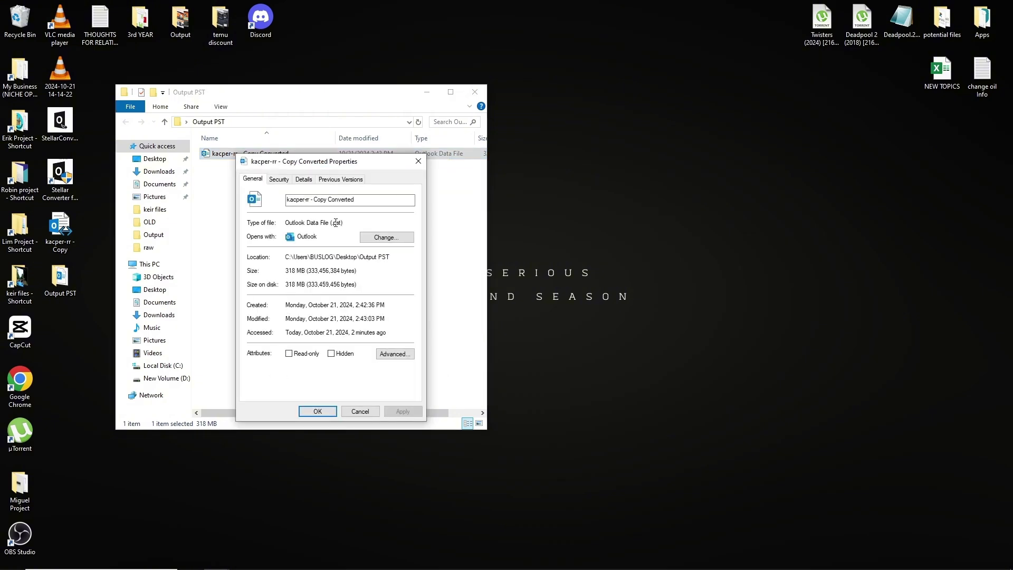
drag(332, 222, 344, 222)
click(338, 222)
click(416, 161)
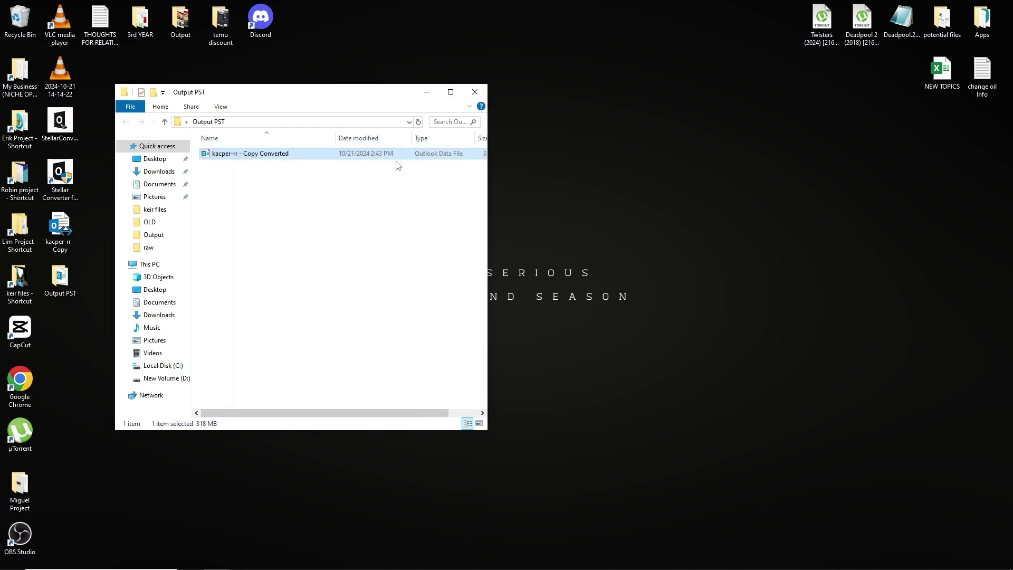
Search Windows for Outlook and launch Outlook (classic)
click(77, 564)
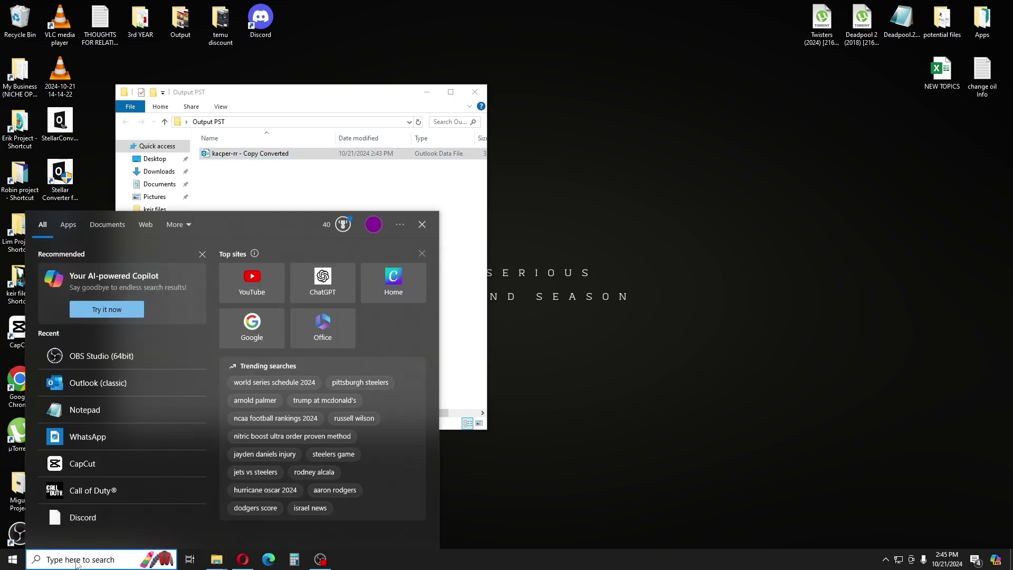
text(outlo)
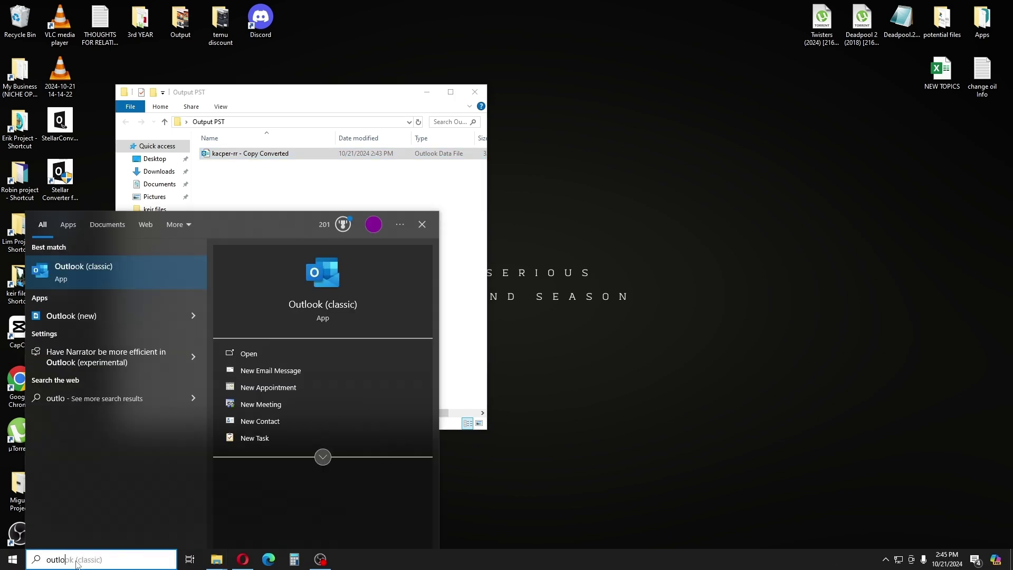
key(Return)
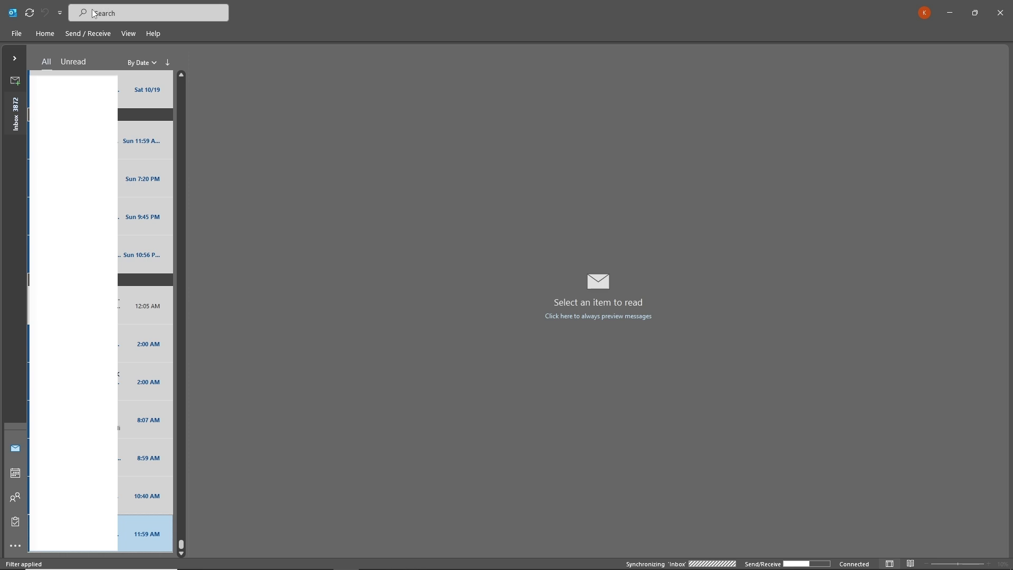
Open the converted PST from the Output PST folder on the Desktop as an Outlook data file
click(14, 37)
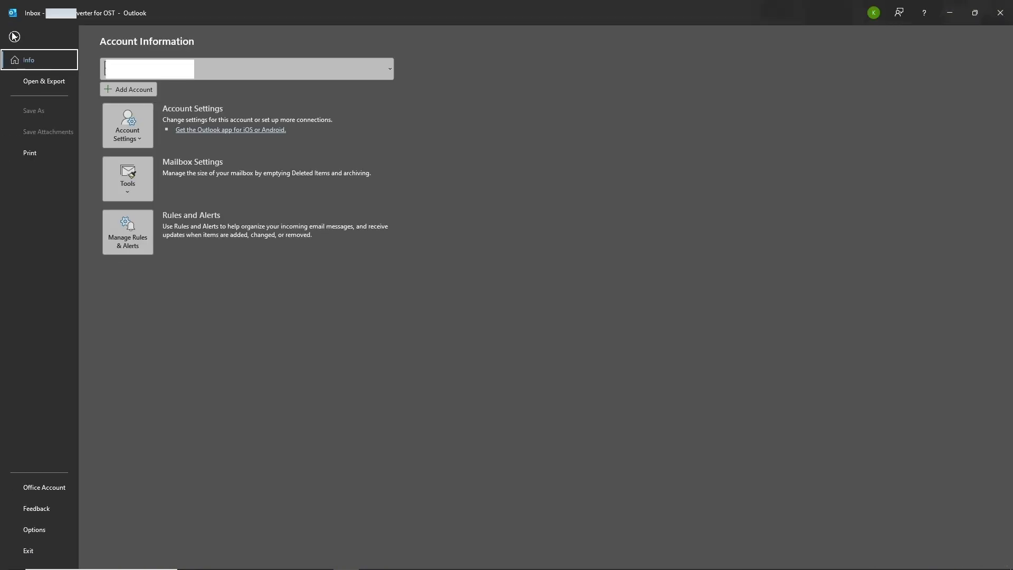
click(43, 84)
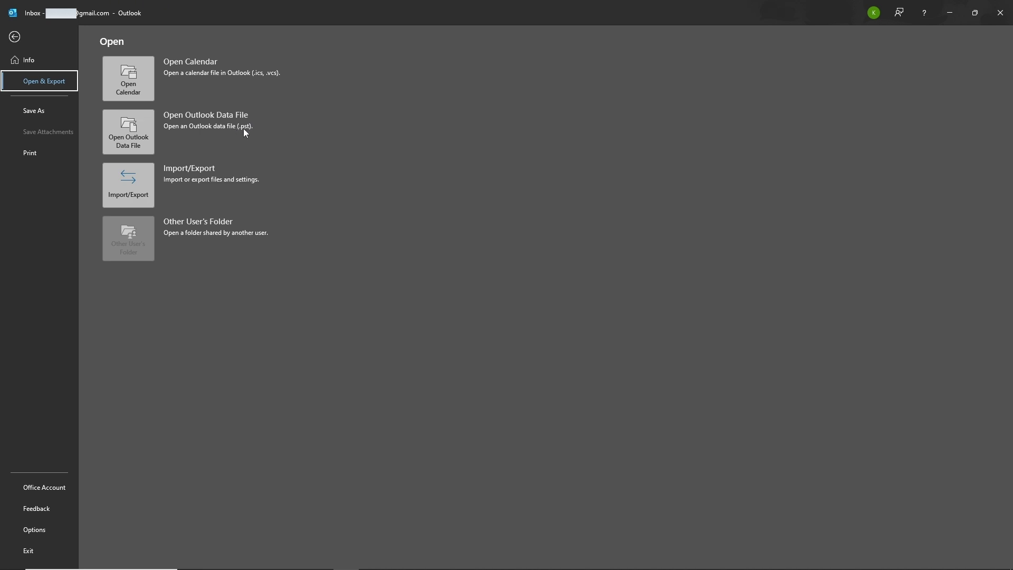
click(135, 132)
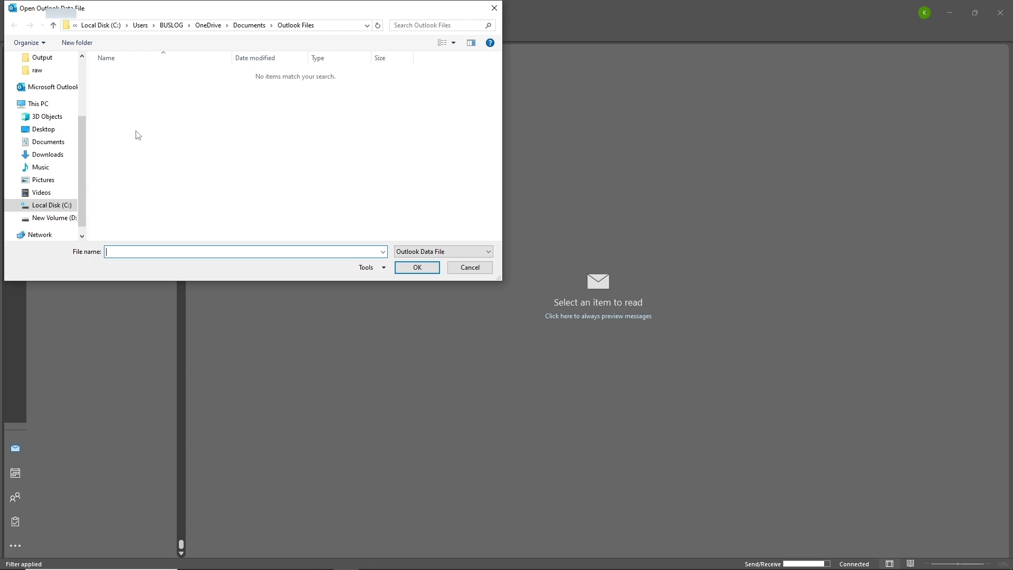
click(52, 131)
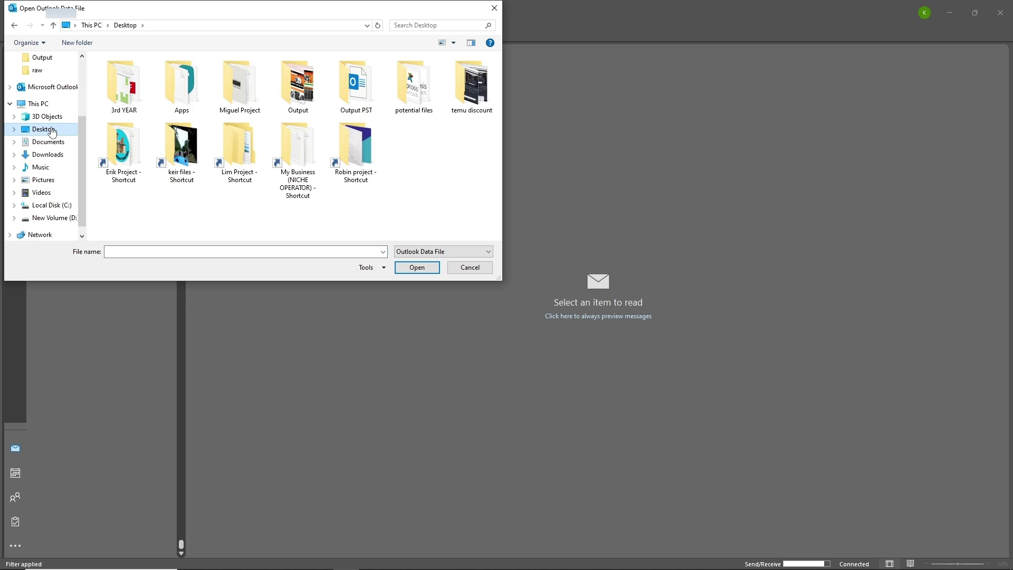
double_click(363, 89)
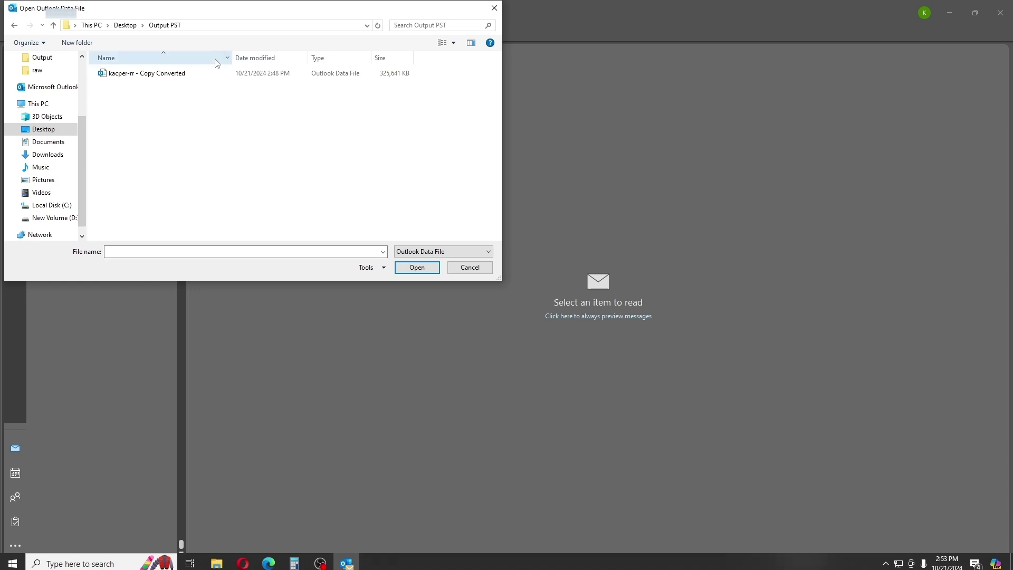
click(133, 75)
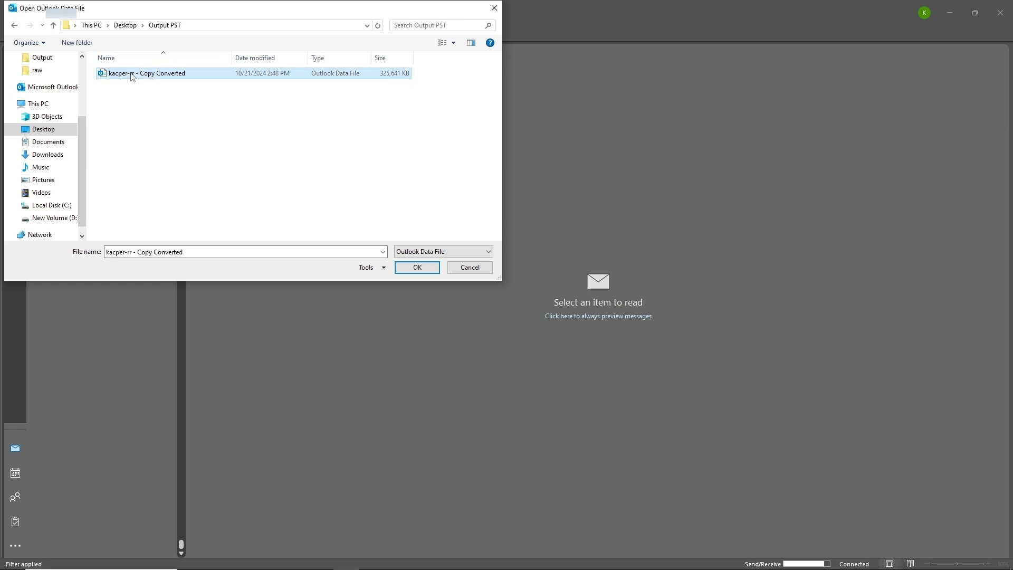
click(420, 267)
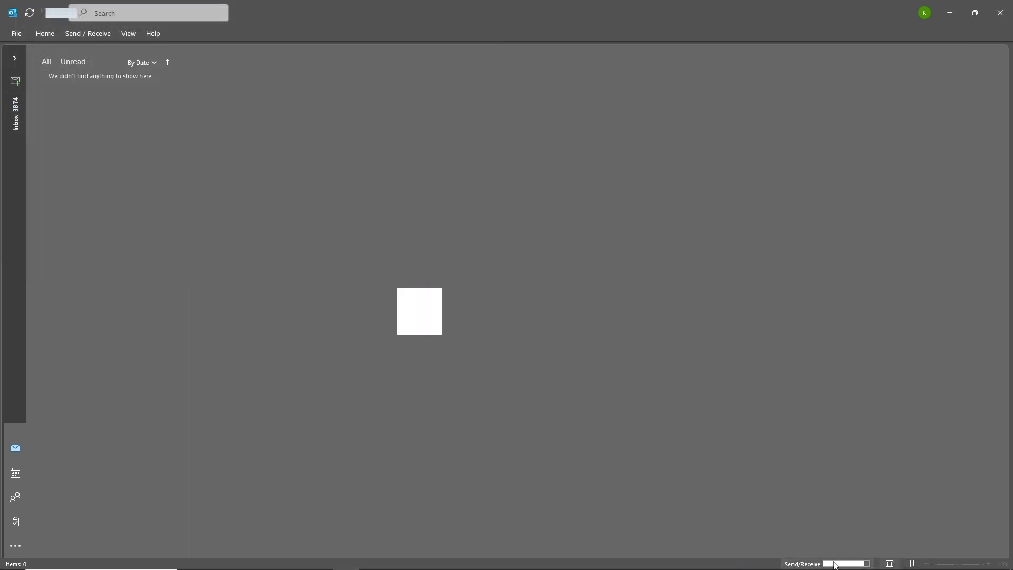
click(845, 564)
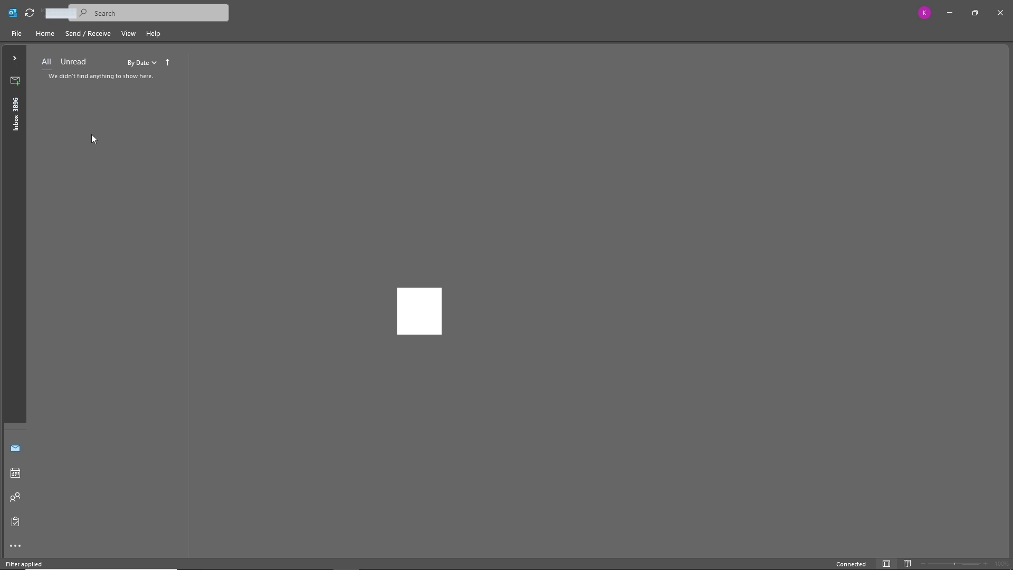
Expand the folder list and open the Lost&Found folder of the converted data file to view its recovered messages
click(14, 61)
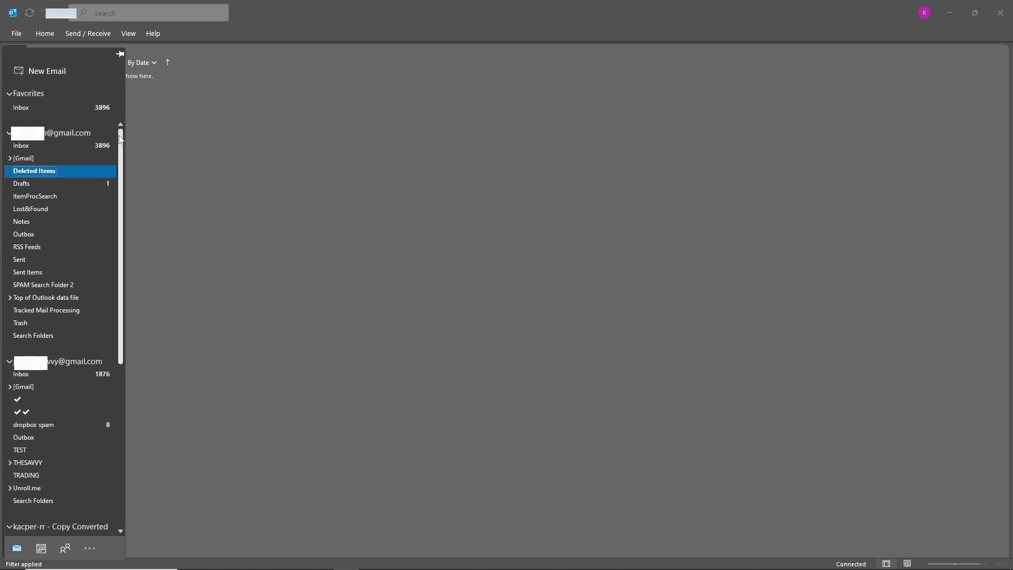
scroll(123, 154, down, 2)
drag(123, 154, 113, 239)
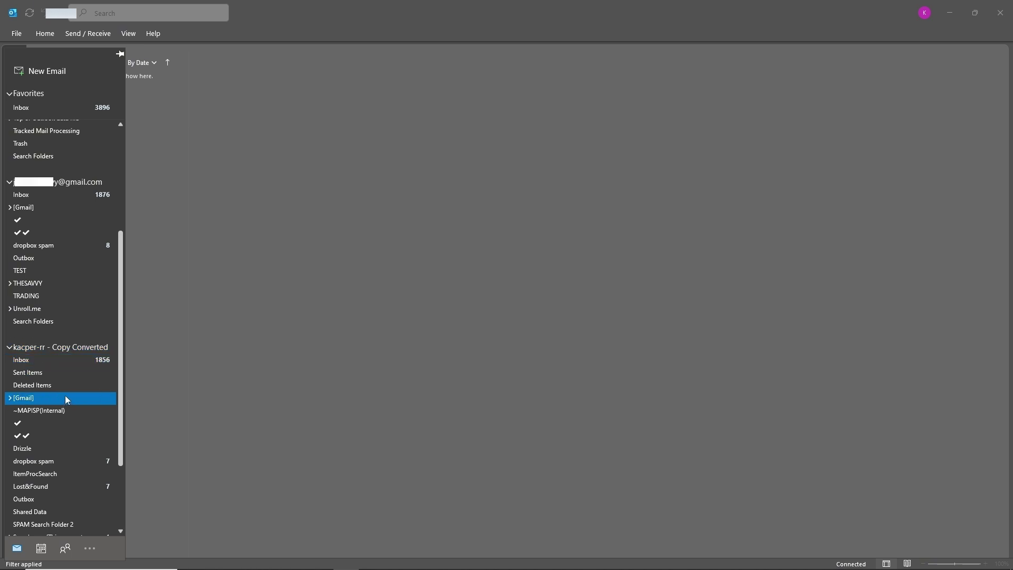
click(32, 486)
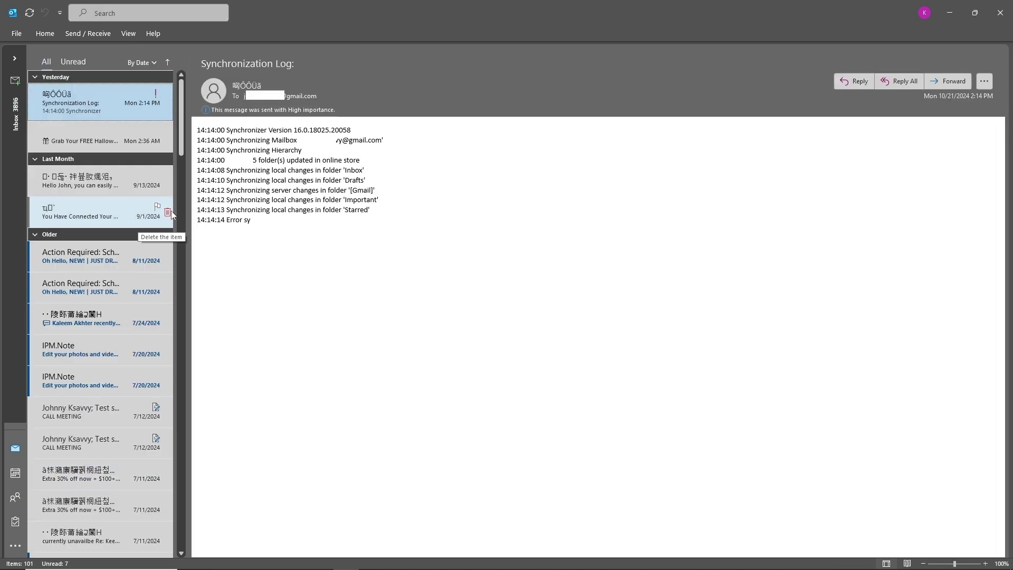